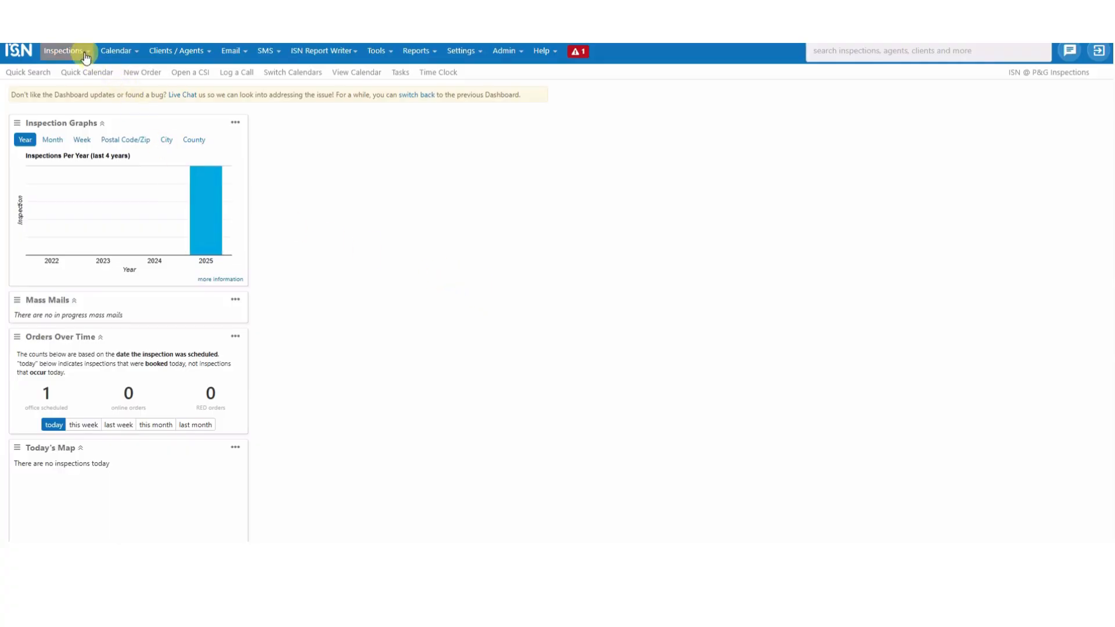
Step: Go through the Buyer's or Seller's Agent, Subject Property and Property Info sections of the existing inspection order
{"action": "left_click", "coordinate": [65, 52]}
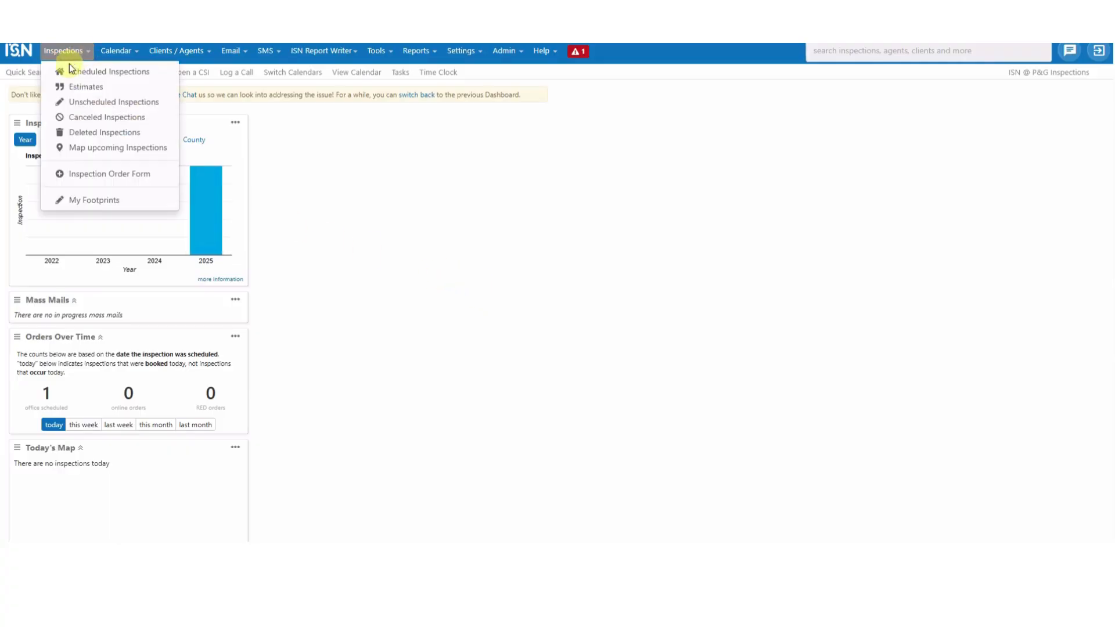
{"action": "left_click", "coordinate": [284, 144]}
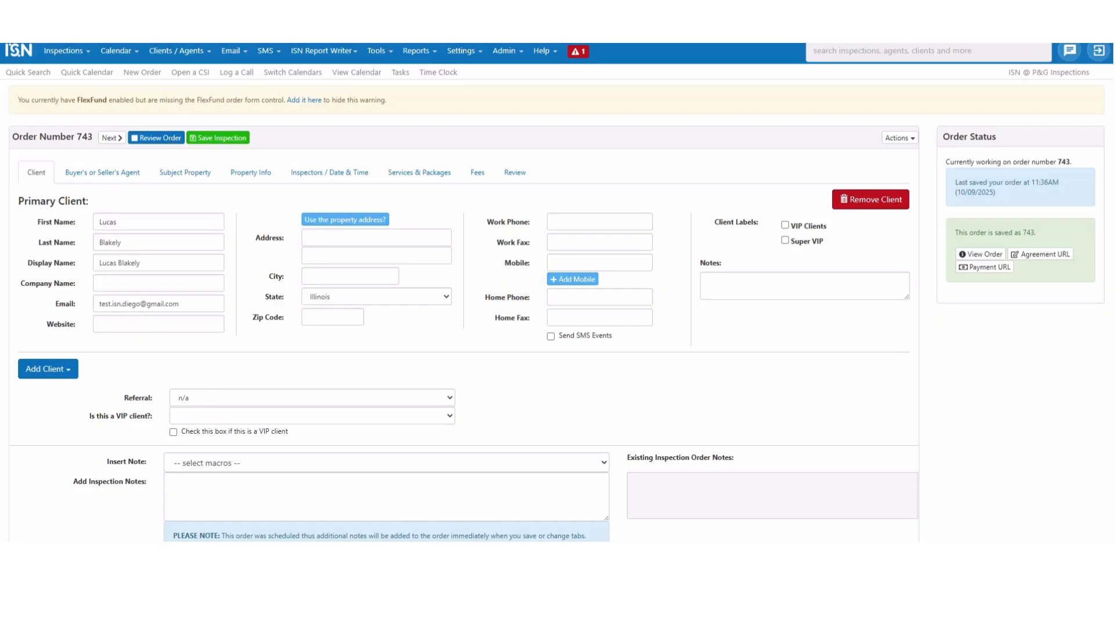
{"action": "left_click", "coordinate": [96, 177]}
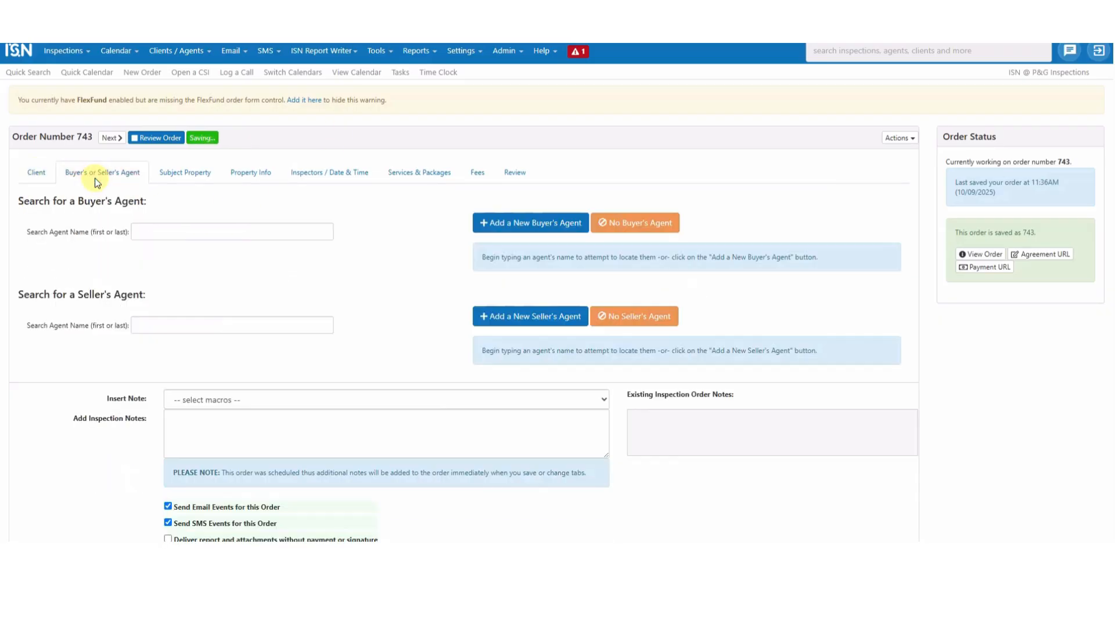
{"action": "left_click", "coordinate": [179, 177]}
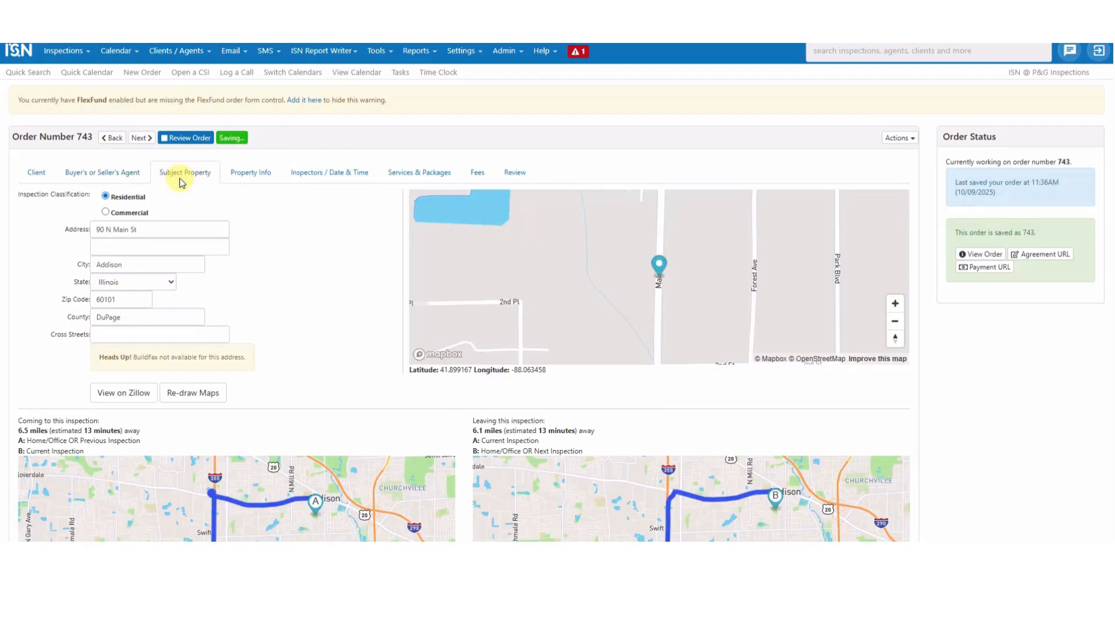
{"action": "left_click", "coordinate": [250, 179]}
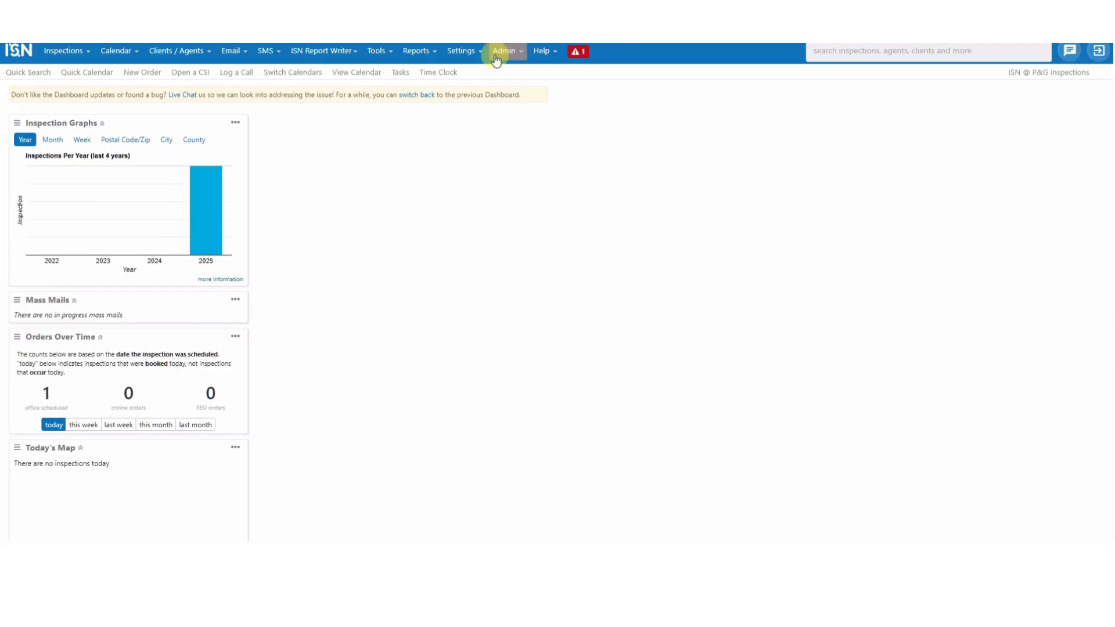
Step: Open the Customize Order Form page from the office settings
{"action": "left_click", "coordinate": [468, 54]}
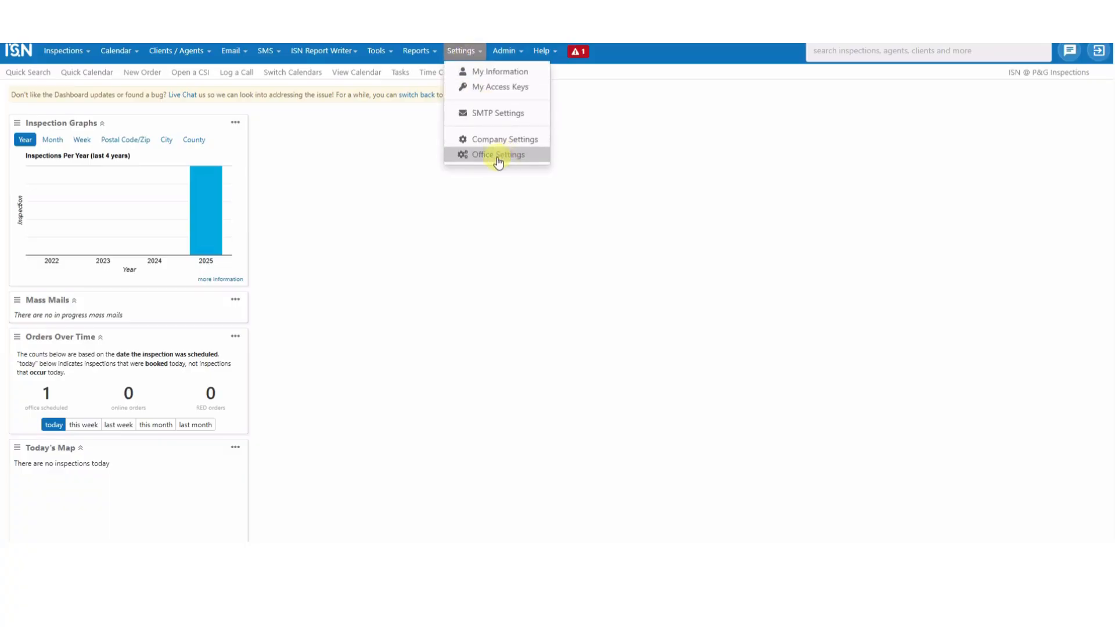
{"action": "left_click", "coordinate": [520, 155]}
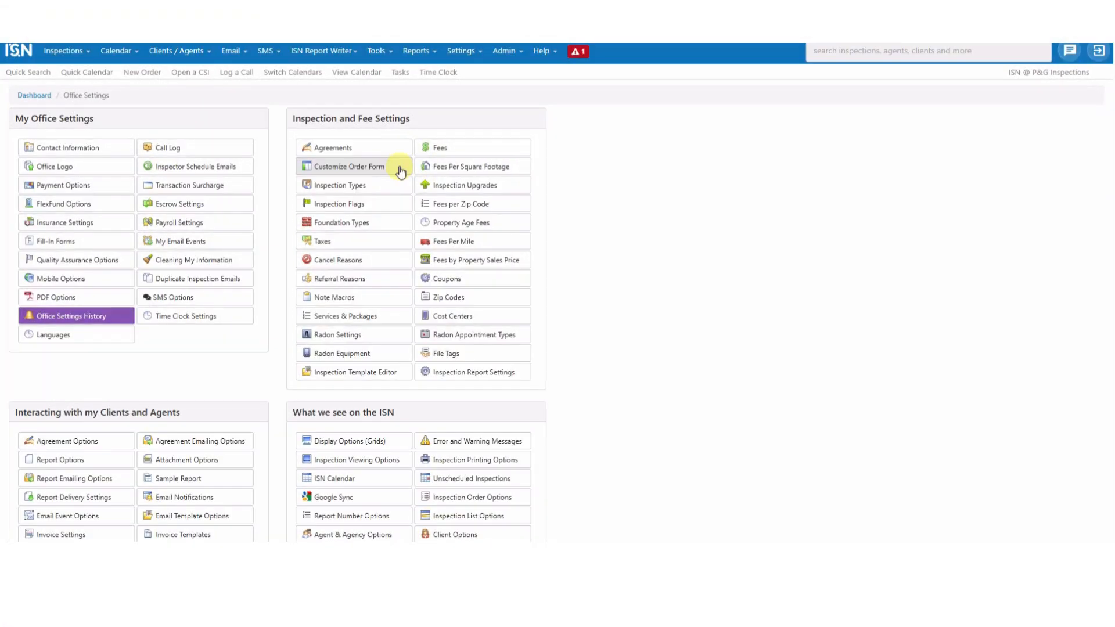
{"action": "left_click", "coordinate": [401, 171]}
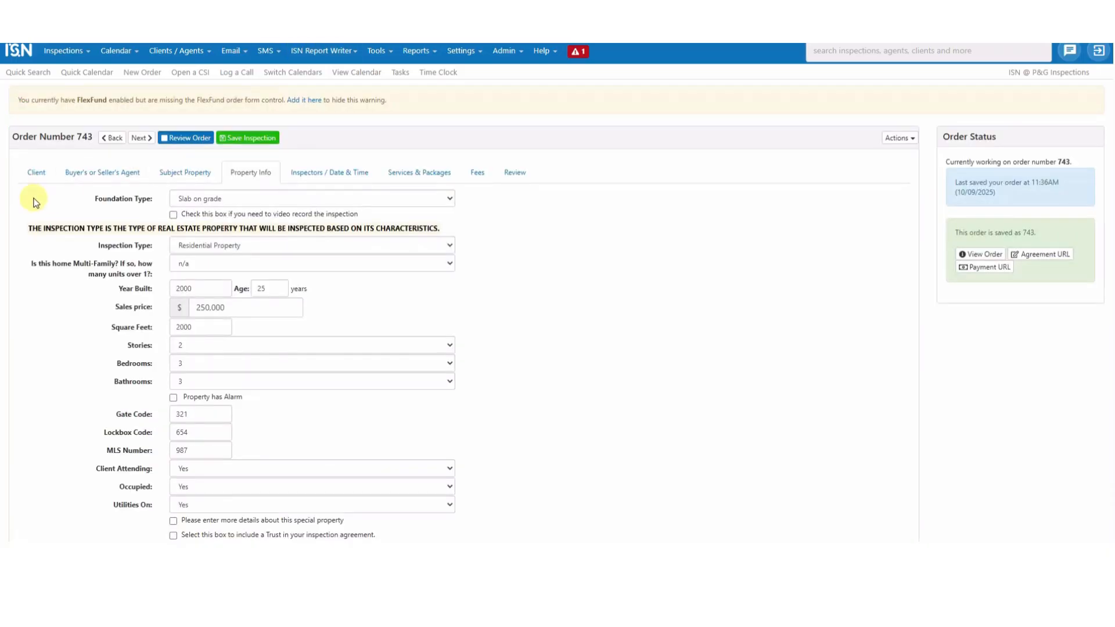
Step: Compare the inspection order's sections with the section names in the Order Form Sections list, from Client through Property Info
{"action": "left_click", "coordinate": [32, 173]}
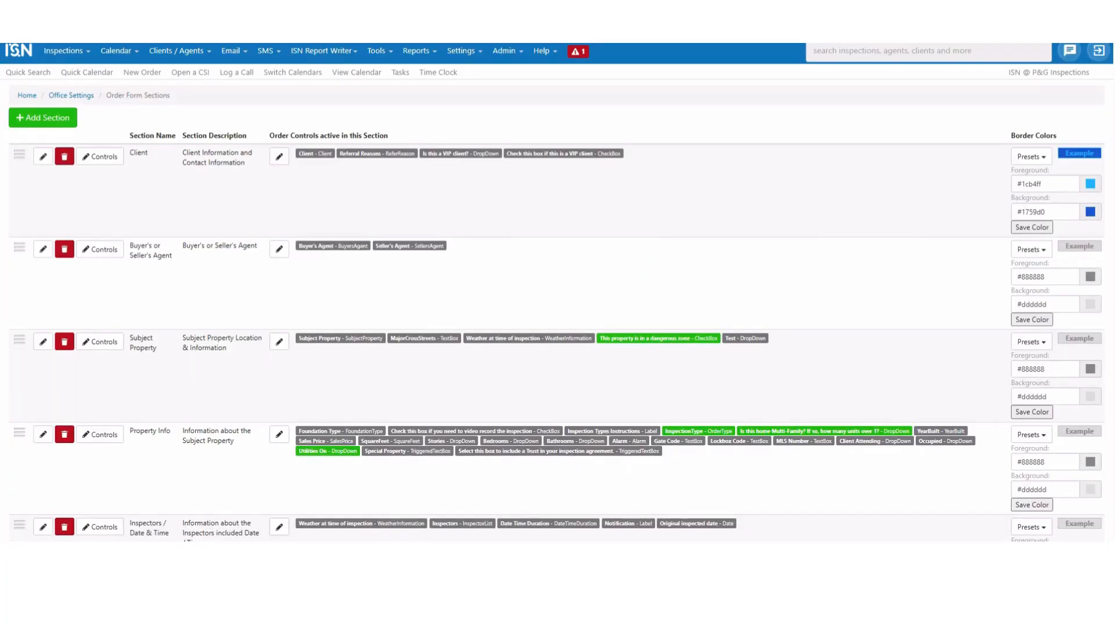
{"action": "double_click", "coordinate": [138, 153]}
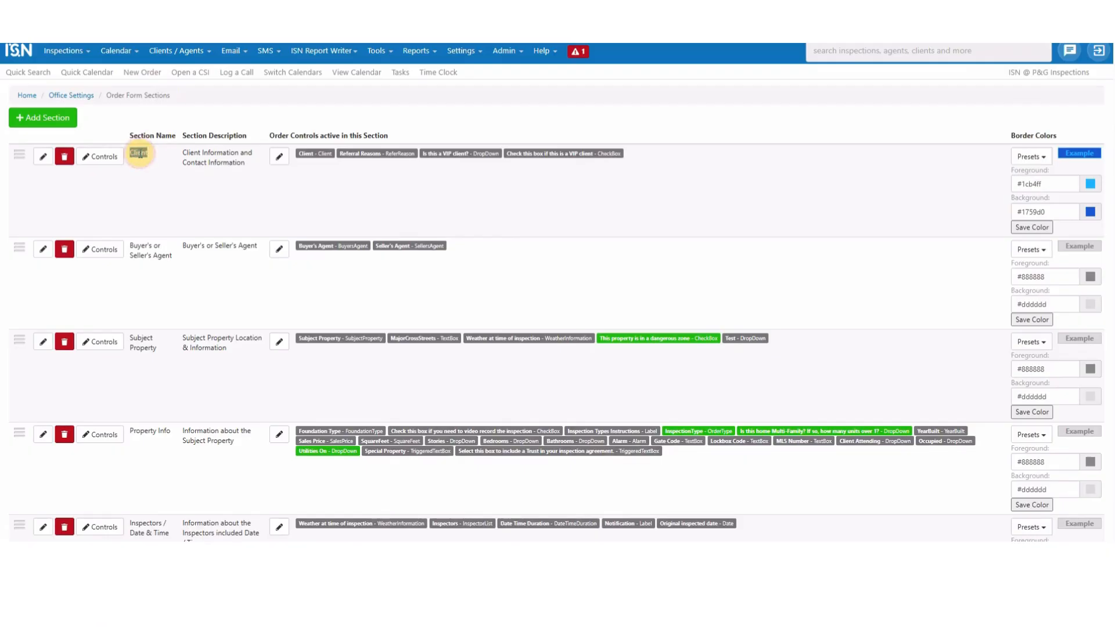
{"action": "triple_click", "coordinate": [136, 246]}
{"action": "triple_click", "coordinate": [138, 337]}
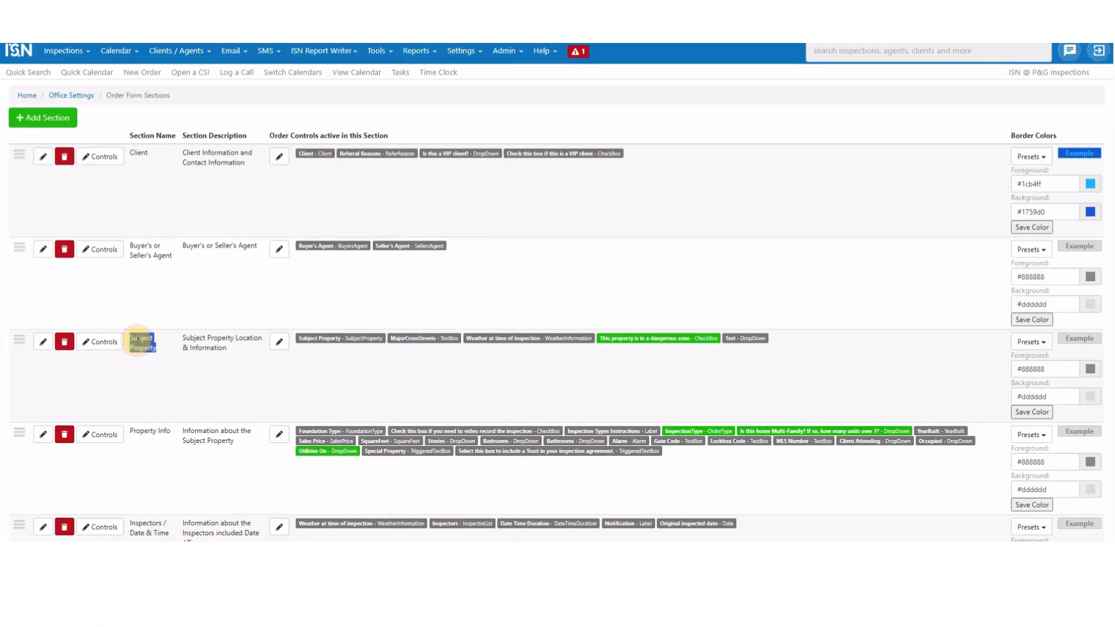
{"action": "triple_click", "coordinate": [144, 432]}
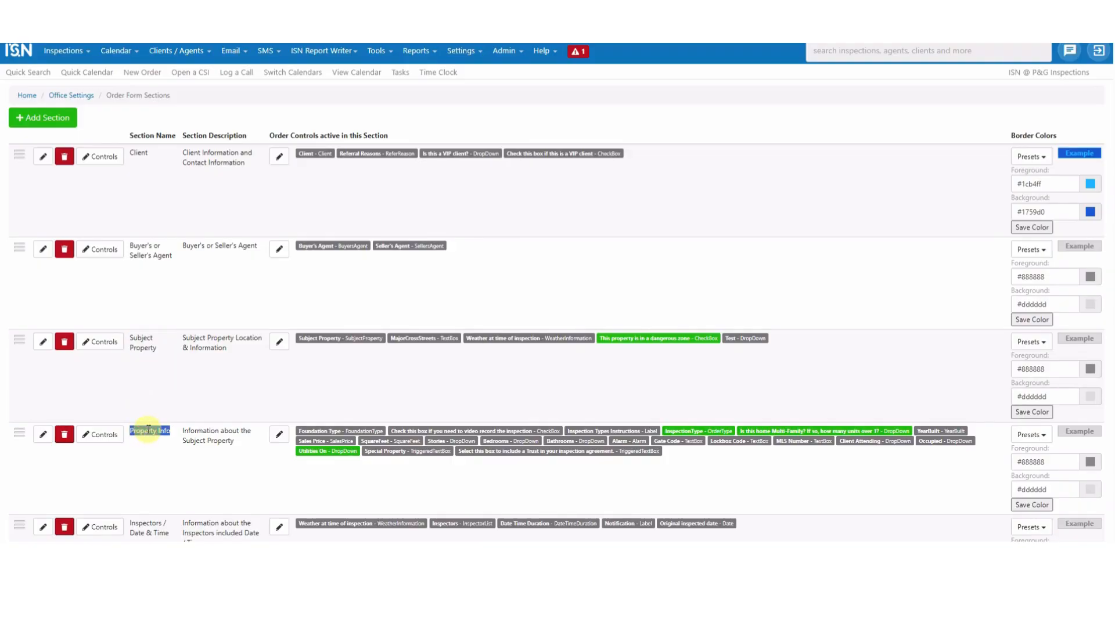
{"action": "left_click", "coordinate": [249, 105]}
Step: Open the Client section for editing, review its name and description, and return to the Order Form Sections list without saving
{"action": "left_click", "coordinate": [43, 160]}
{"action": "left_click", "coordinate": [210, 118]}
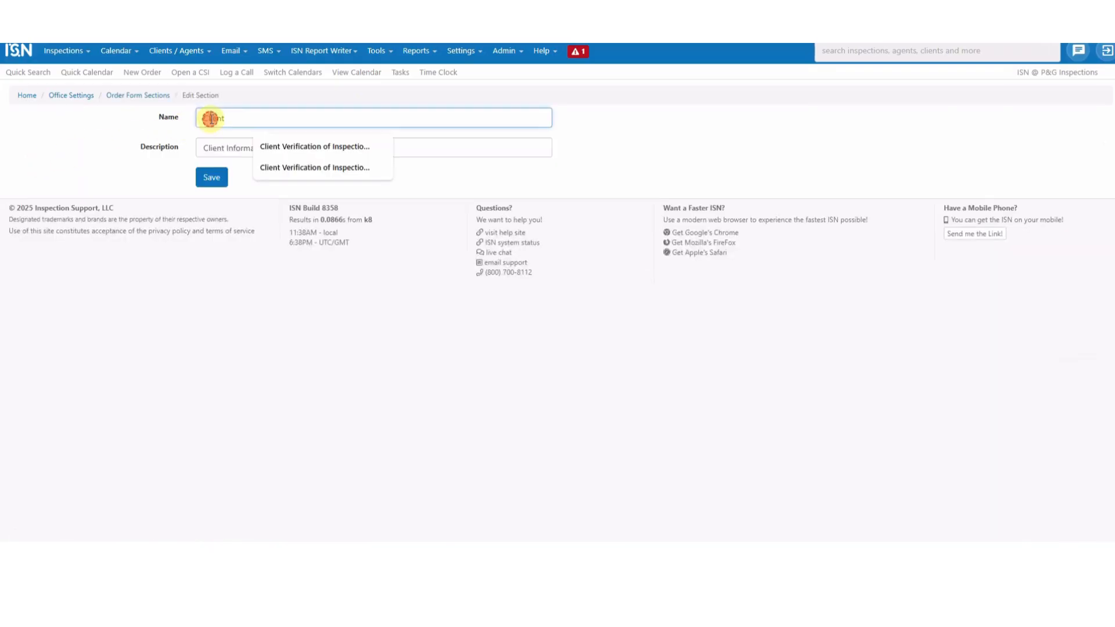
{"action": "left_click", "coordinate": [224, 146]}
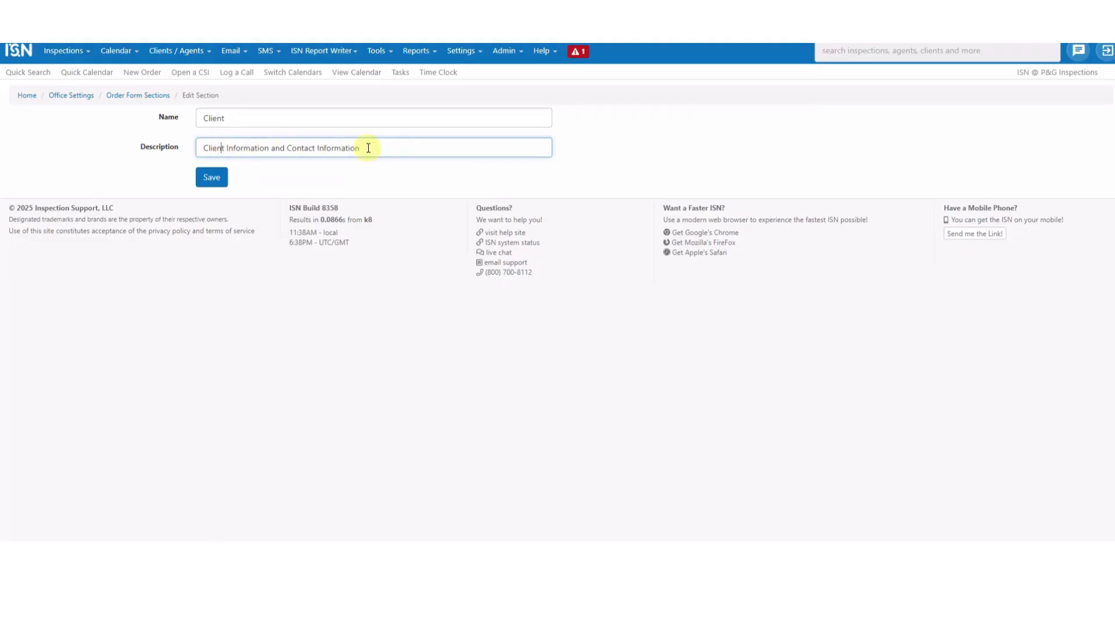
{"action": "left_click_drag", "start_coordinate": [368, 147], "coordinate": [197, 144]}
{"action": "left_click", "coordinate": [178, 160]}
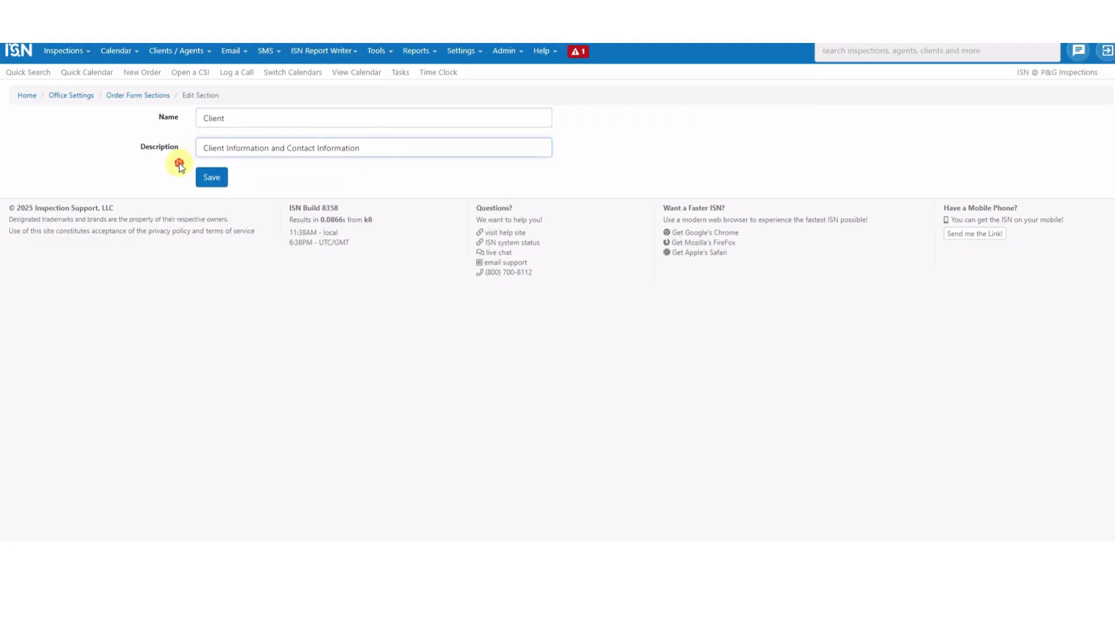
{"action": "left_click", "coordinate": [123, 96]}
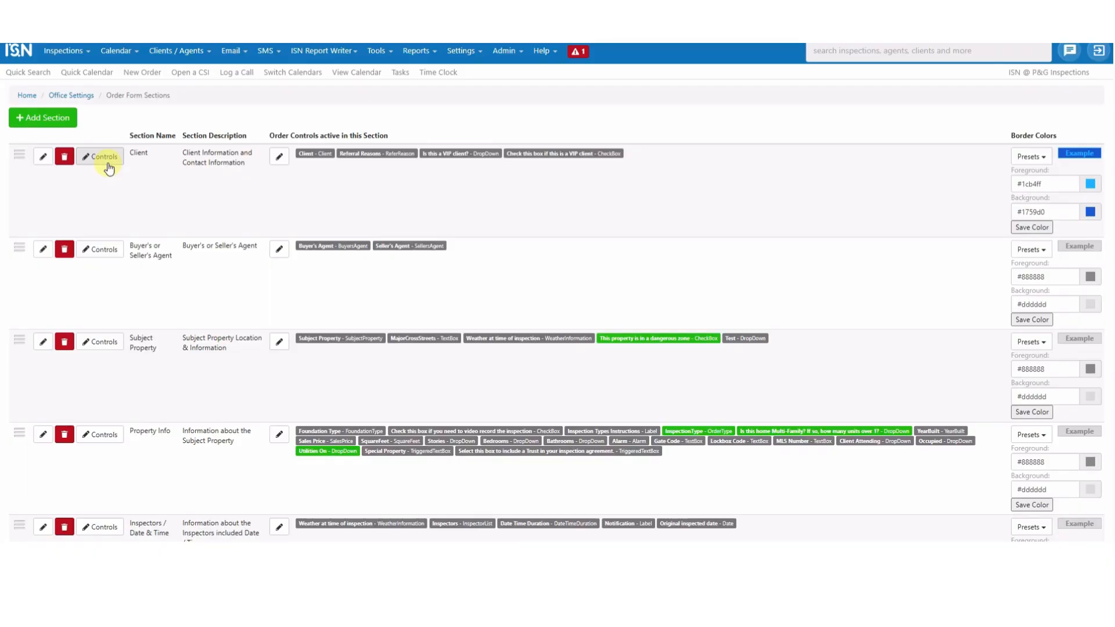
Step: Review the Client section's name and the Section Description column in the Order Form Sections list
{"action": "double_click", "coordinate": [149, 152]}
{"action": "left_click", "coordinate": [162, 168]}
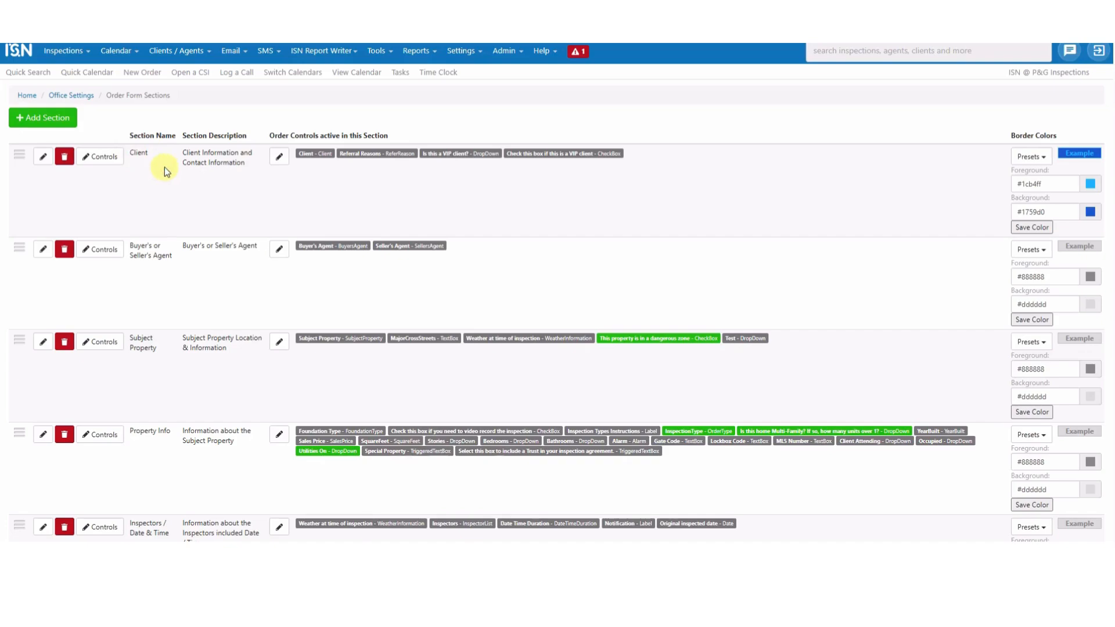
{"action": "left_click_drag", "start_coordinate": [182, 135], "coordinate": [250, 135]}
{"action": "left_click", "coordinate": [250, 136]}
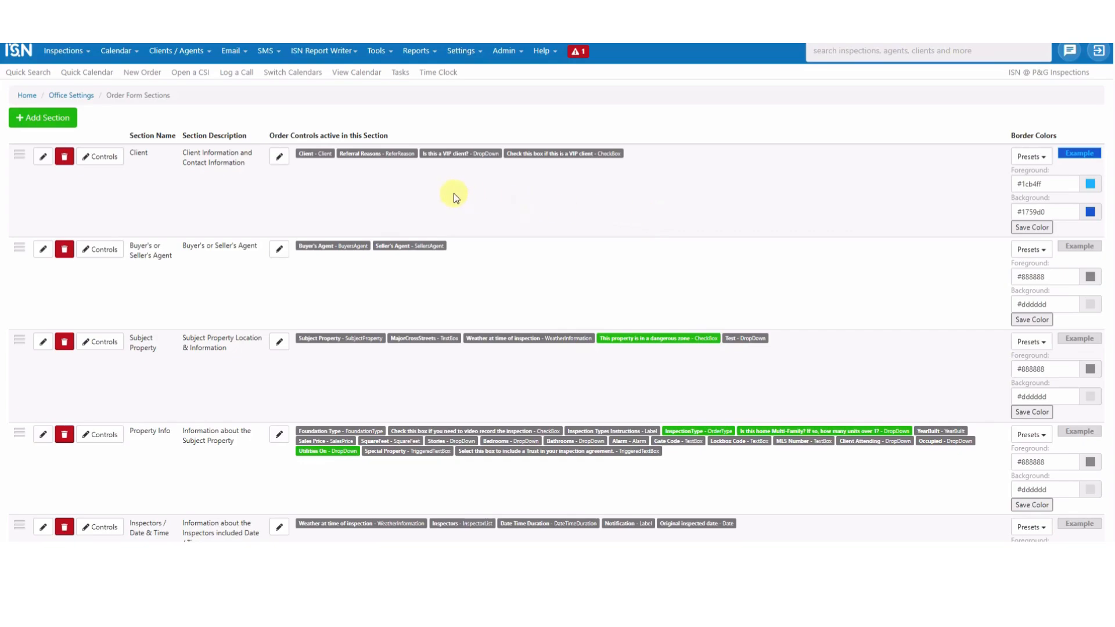
Step: Open the Client section's controls and order them as Client, Referral Reasons, the VIP client check box, and the "Is this a VIP client?" drop-down
{"action": "left_click", "coordinate": [98, 157]}
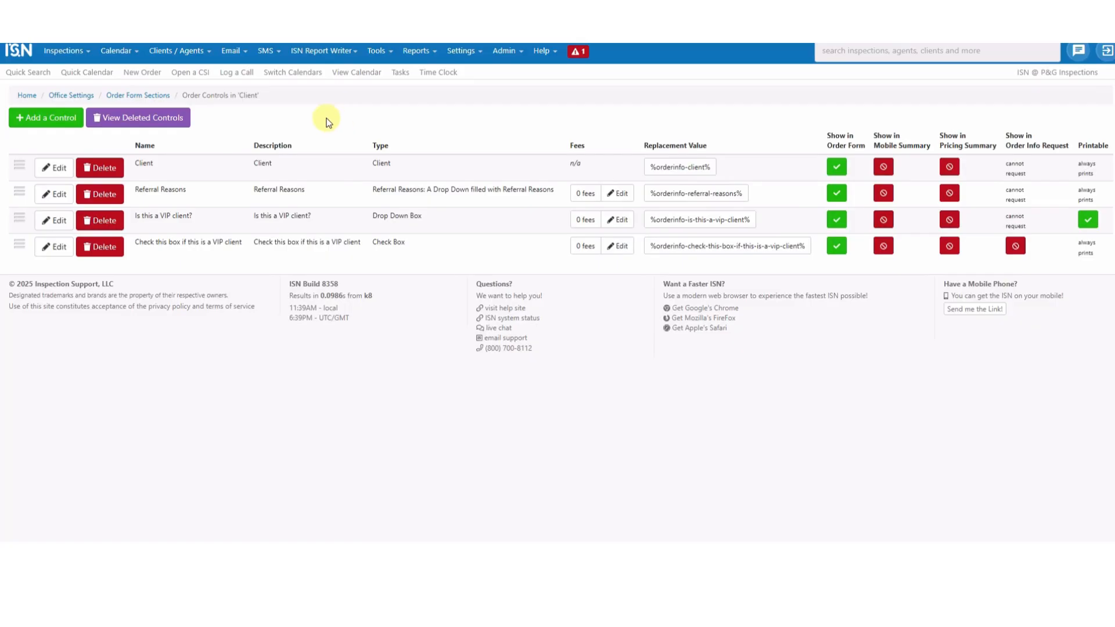
{"action": "left_click", "coordinate": [140, 162]}
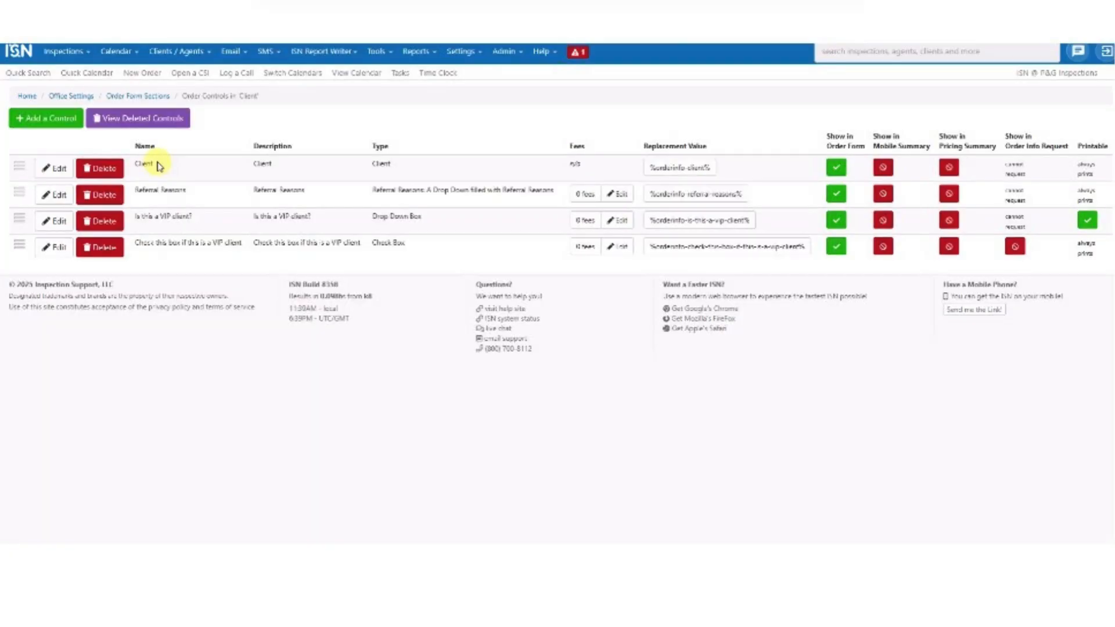
{"action": "double_click", "coordinate": [152, 163]}
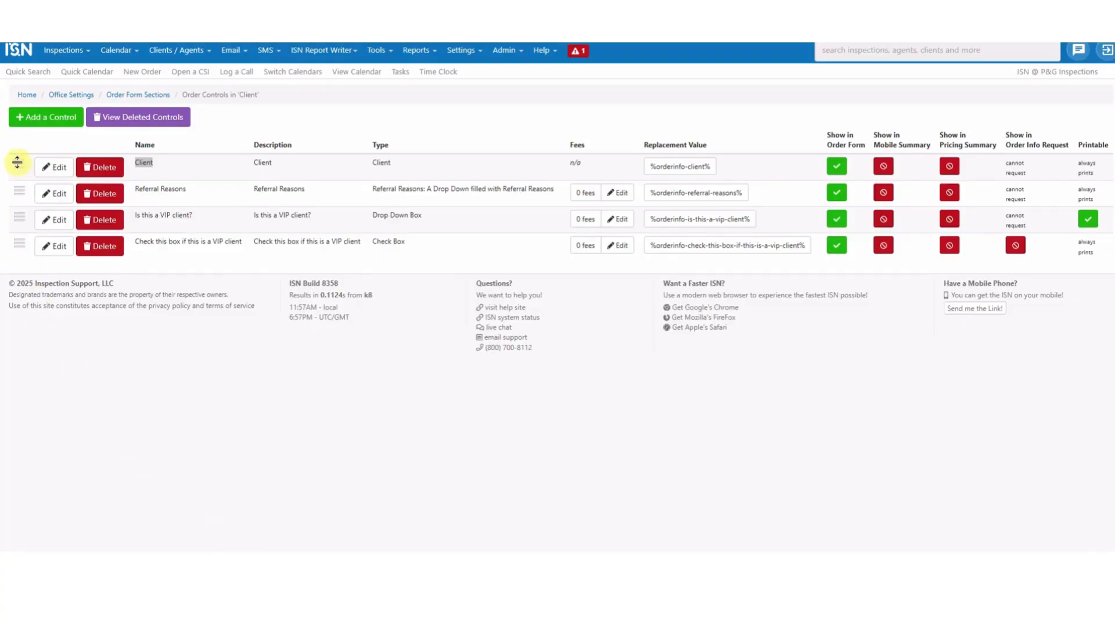
{"action": "left_click_drag", "start_coordinate": [17, 162], "coordinate": [18, 245]}
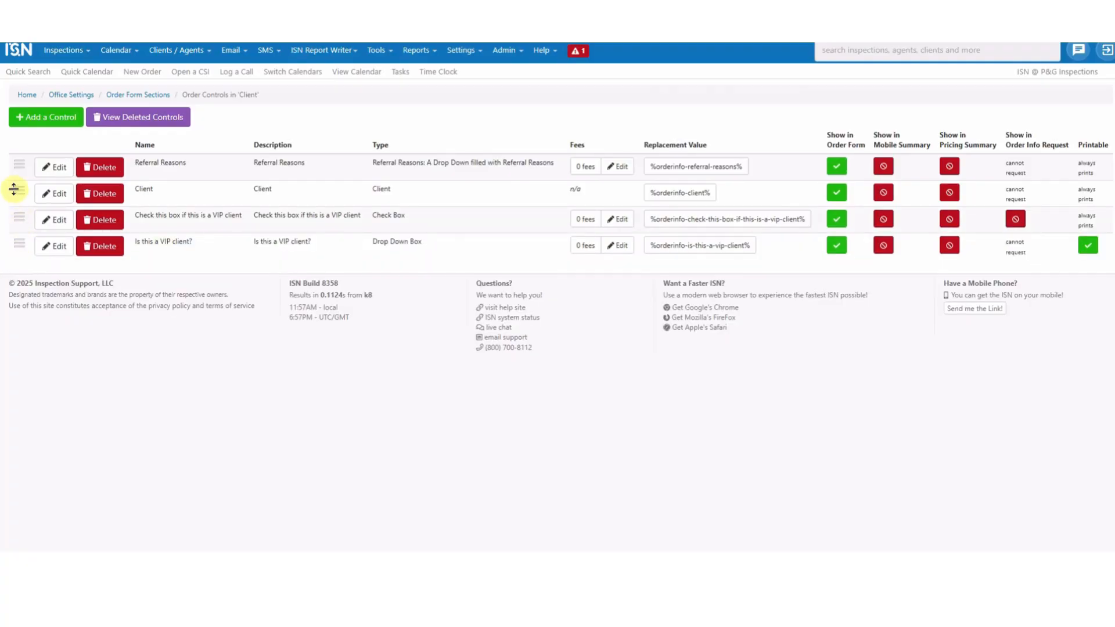
{"action": "left_click_drag", "start_coordinate": [14, 189], "coordinate": [15, 168]}
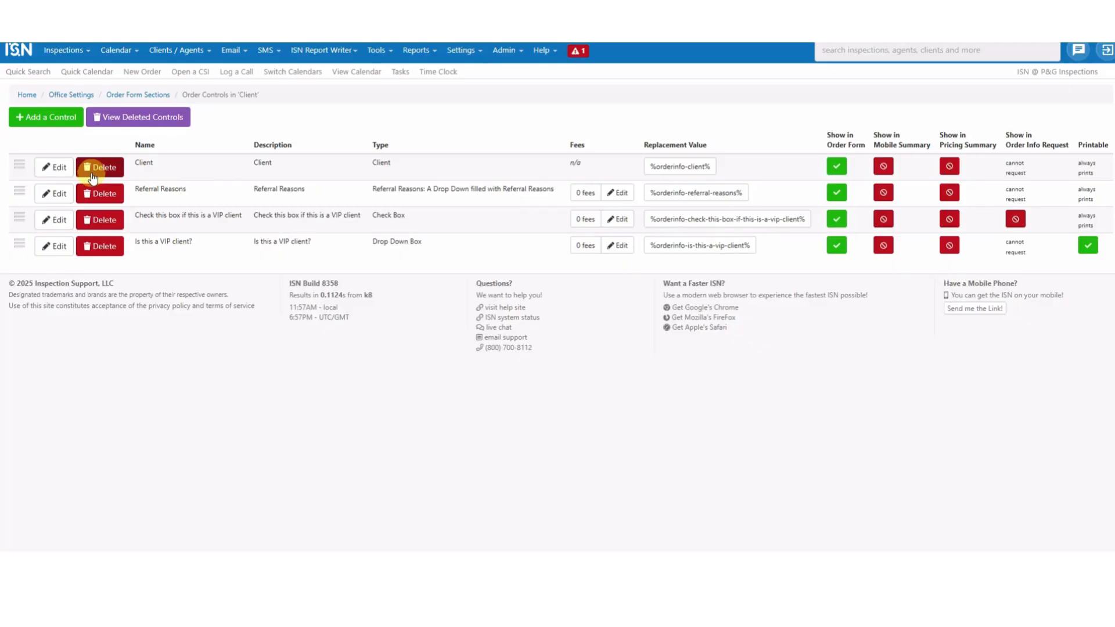
Step: Review the Name, Description and Type columns of the Client section's order controls
{"action": "double_click", "coordinate": [144, 144]}
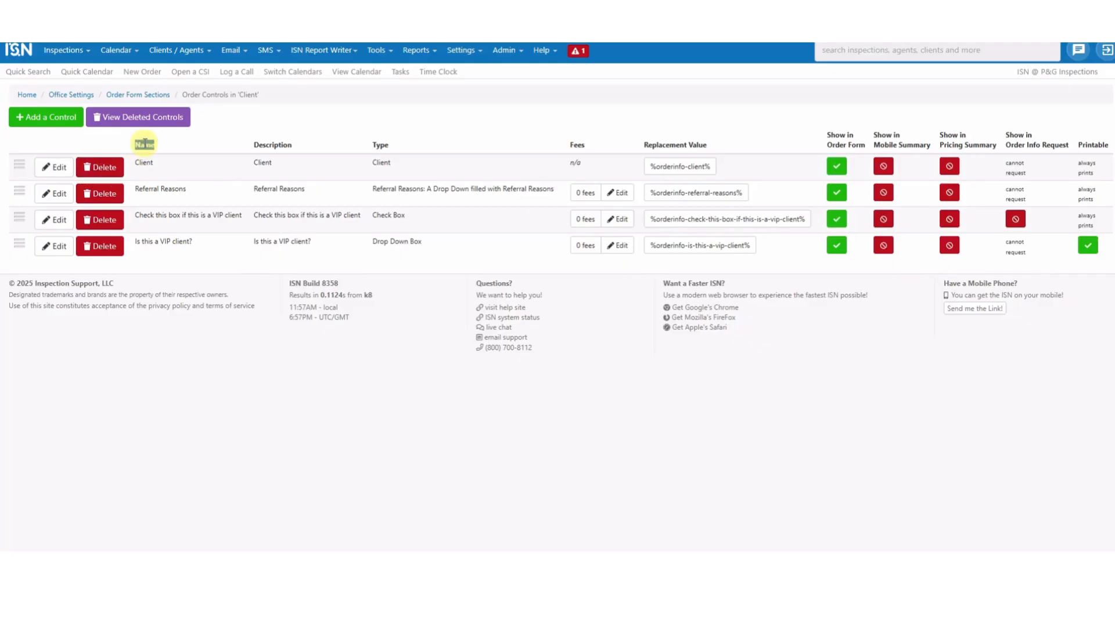
{"action": "left_click", "coordinate": [144, 144]}
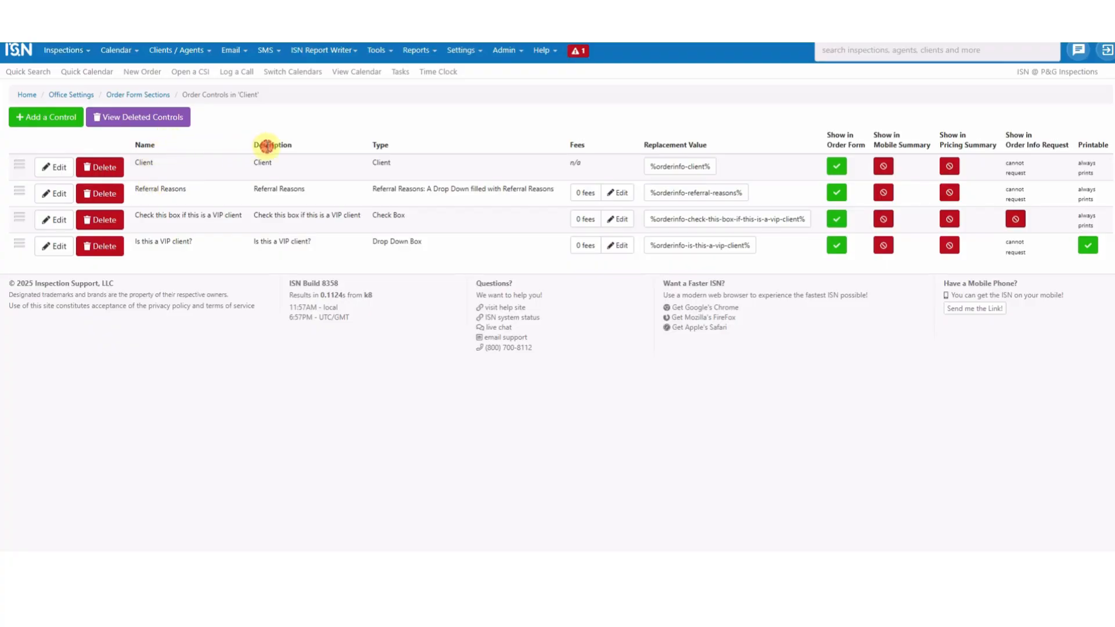
{"action": "double_click", "coordinate": [267, 145]}
{"action": "left_click", "coordinate": [306, 149]}
{"action": "left_click", "coordinate": [379, 147]}
{"action": "left_click_drag", "start_coordinate": [379, 146], "coordinate": [410, 149]}
Step: Examine the type of each order control in the Client section, and the Replacement Value column
{"action": "double_click", "coordinate": [382, 163]}
{"action": "triple_click", "coordinate": [386, 187]}
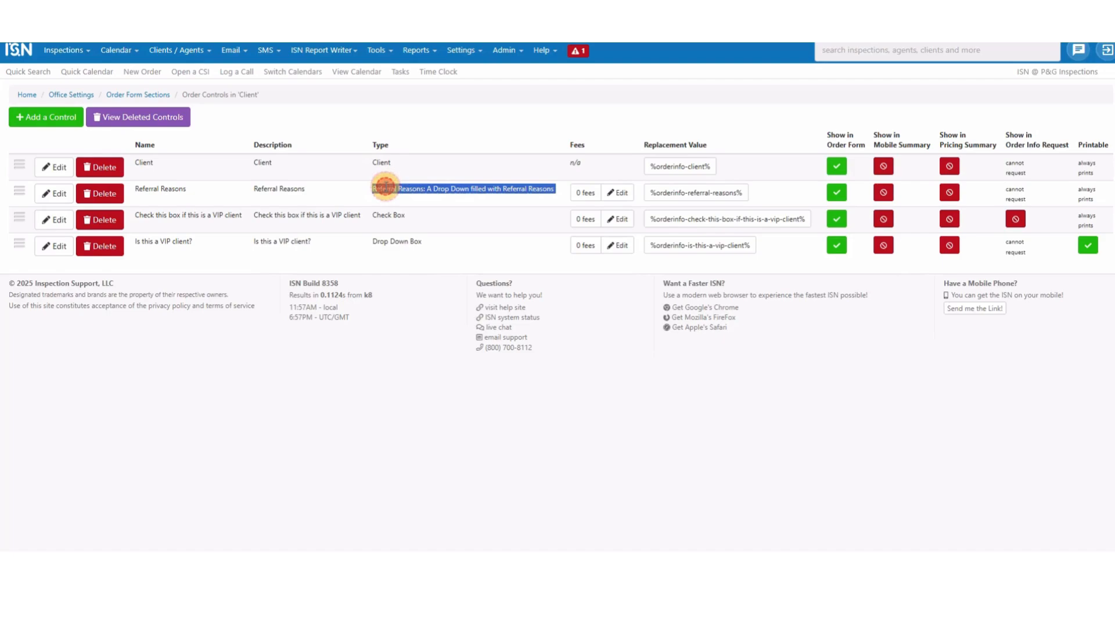
{"action": "double_click", "coordinate": [380, 163]}
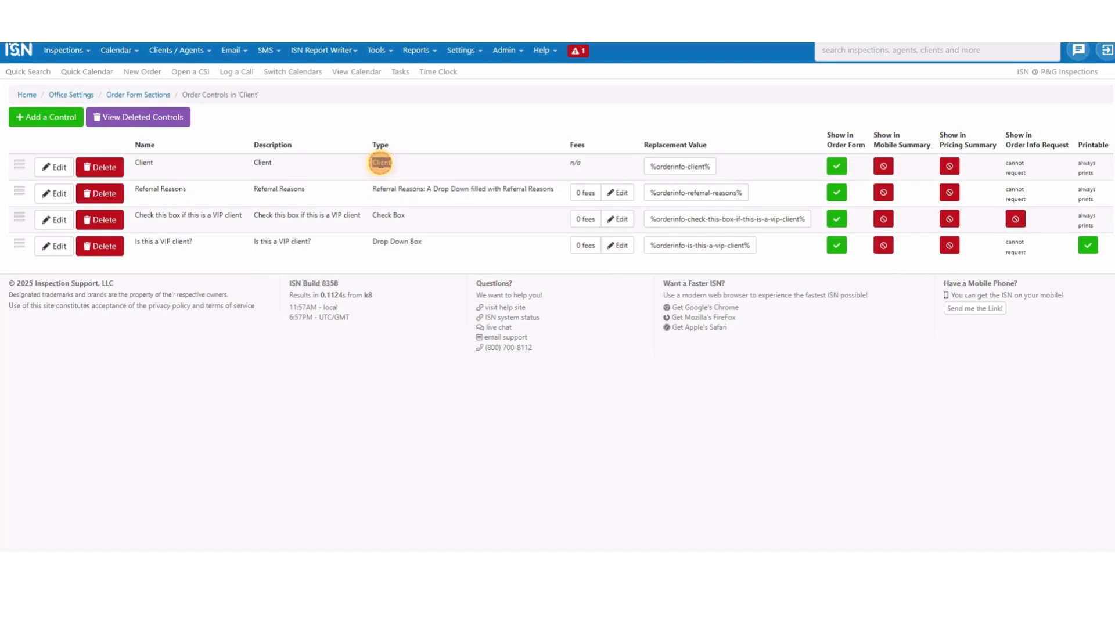
{"action": "left_click", "coordinate": [400, 166]}
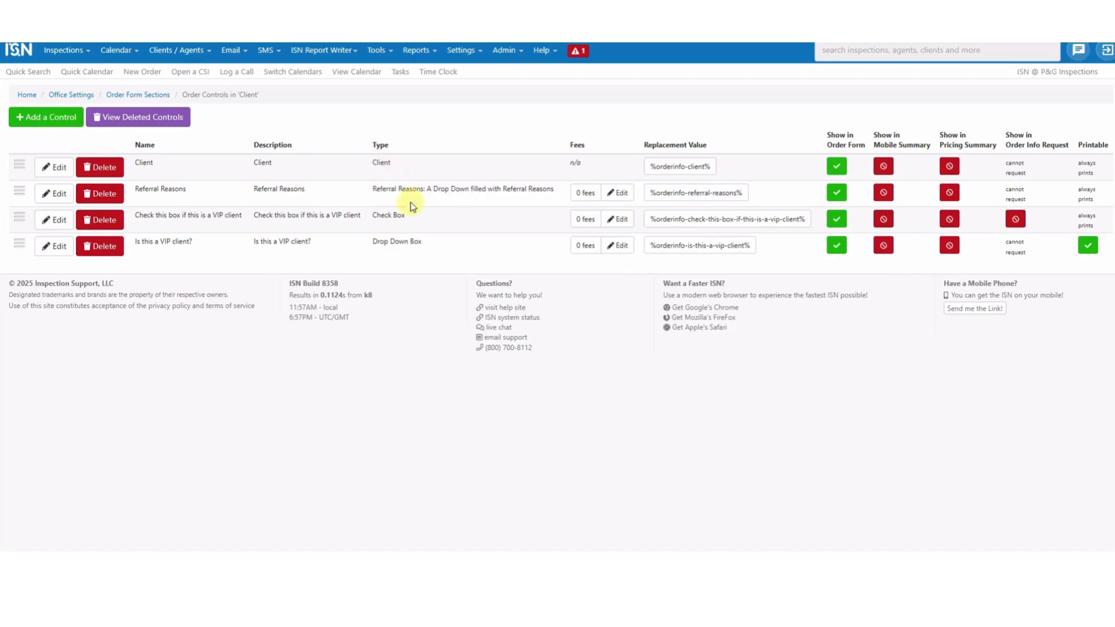
{"action": "triple_click", "coordinate": [388, 216]}
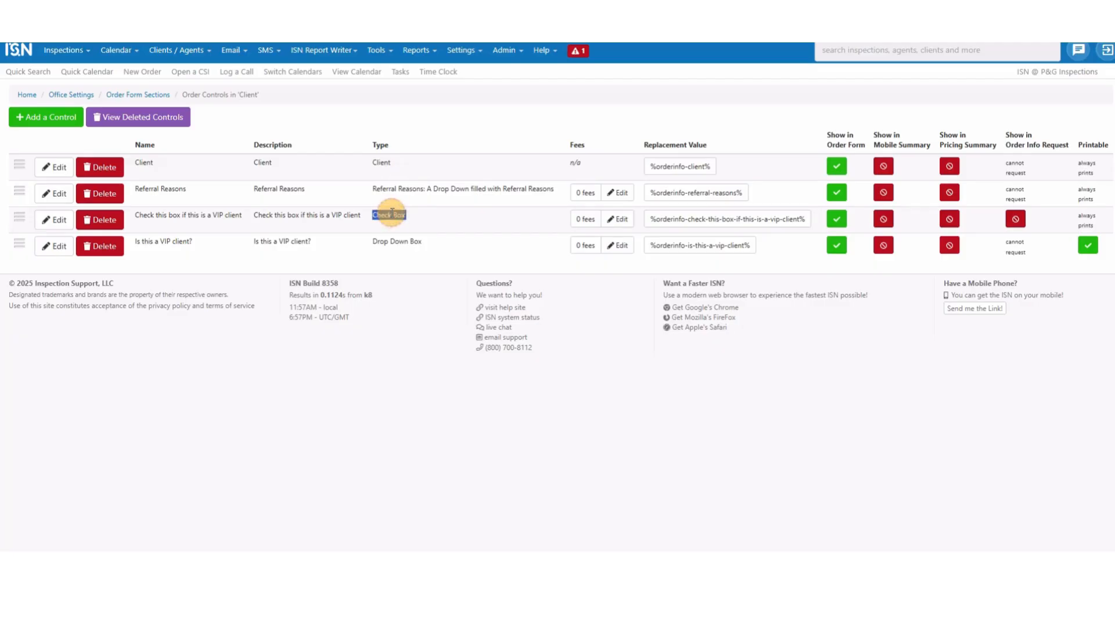
{"action": "double_click", "coordinate": [398, 241]}
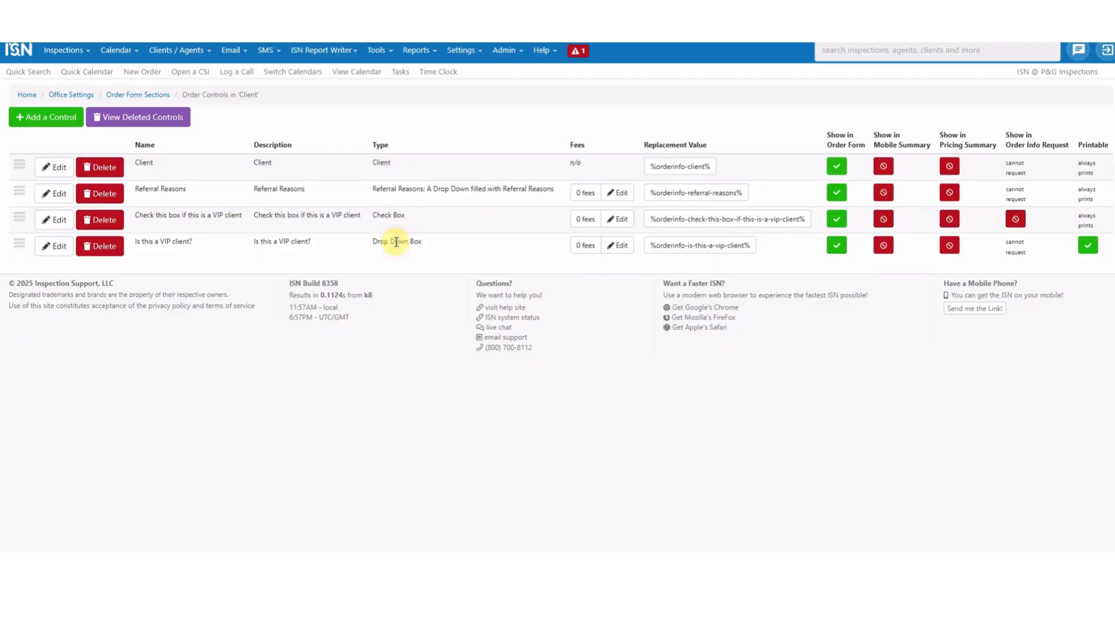
{"action": "left_click", "coordinate": [398, 242]}
{"action": "triple_click", "coordinate": [398, 241]}
{"action": "triple_click", "coordinate": [387, 215]}
{"action": "left_click", "coordinate": [416, 218]}
{"action": "left_click_drag", "start_coordinate": [641, 148], "coordinate": [723, 144]}
{"action": "left_click", "coordinate": [727, 144]}
Step: Open the Client order control for editing and review its Name and Description fields
{"action": "left_click", "coordinate": [53, 168]}
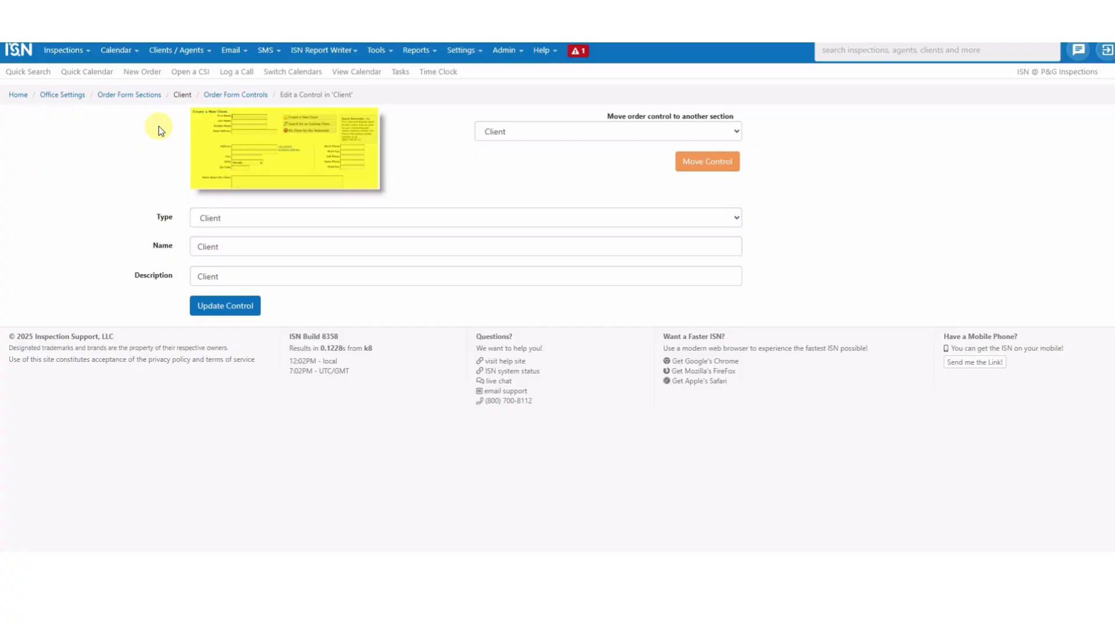
{"action": "double_click", "coordinate": [206, 247]}
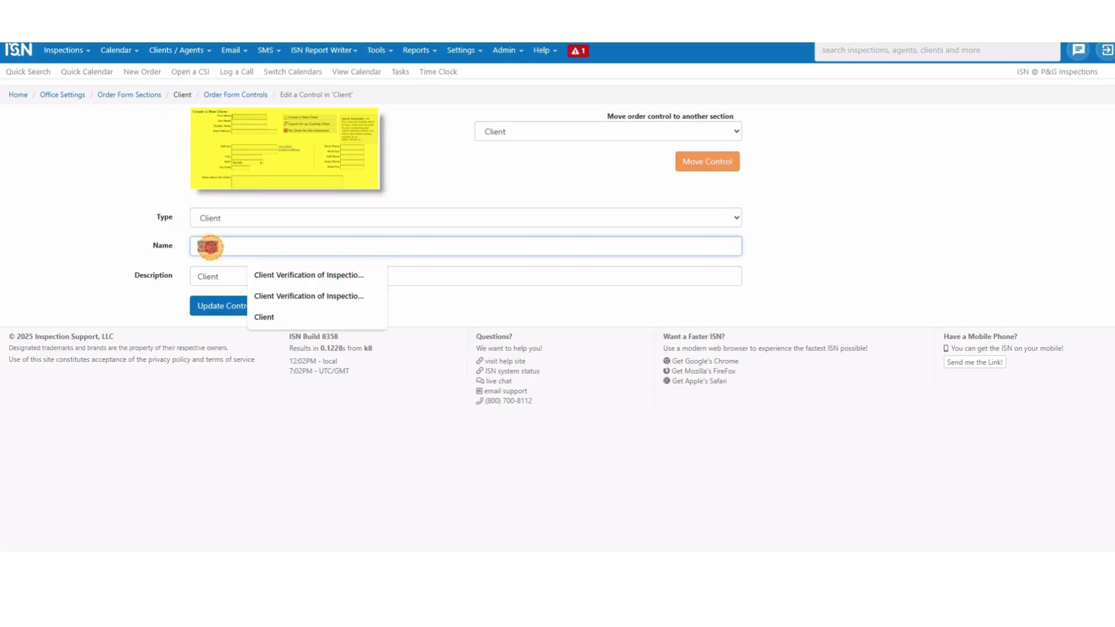
{"action": "left_click", "coordinate": [227, 247]}
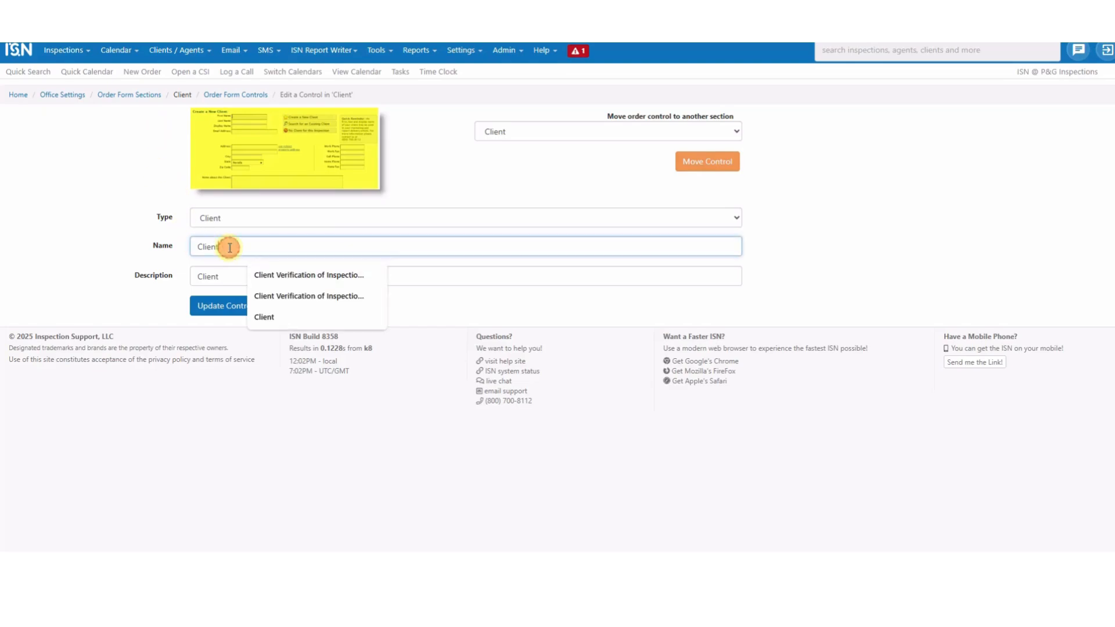
{"action": "double_click", "coordinate": [224, 276]}
{"action": "left_click", "coordinate": [227, 275]}
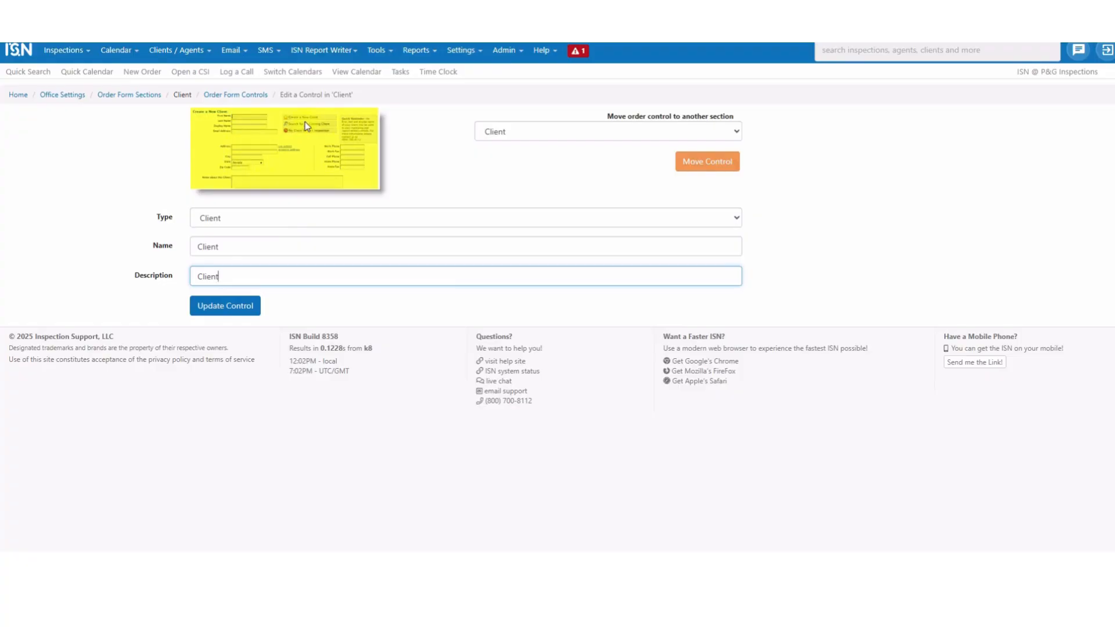
{"action": "left_click", "coordinate": [418, 173]}
Step: Look through the available control types for the Client control, keeping its current type
{"action": "left_click", "coordinate": [401, 219]}
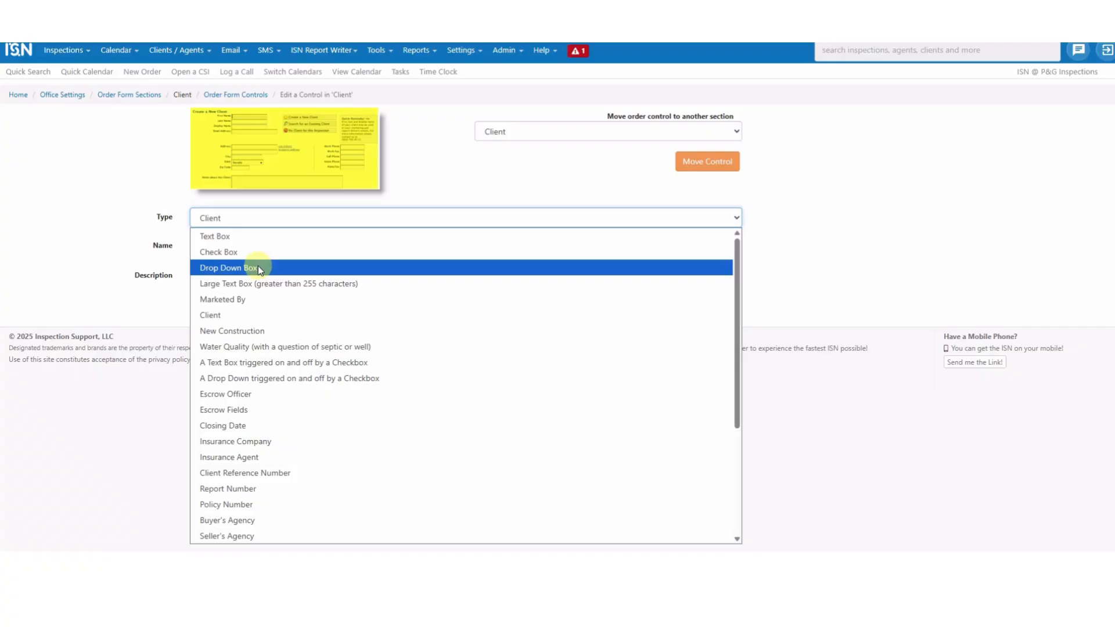
{"action": "scroll", "coordinate": [258, 270], "scroll_direction": "down", "scroll_amount": 4}
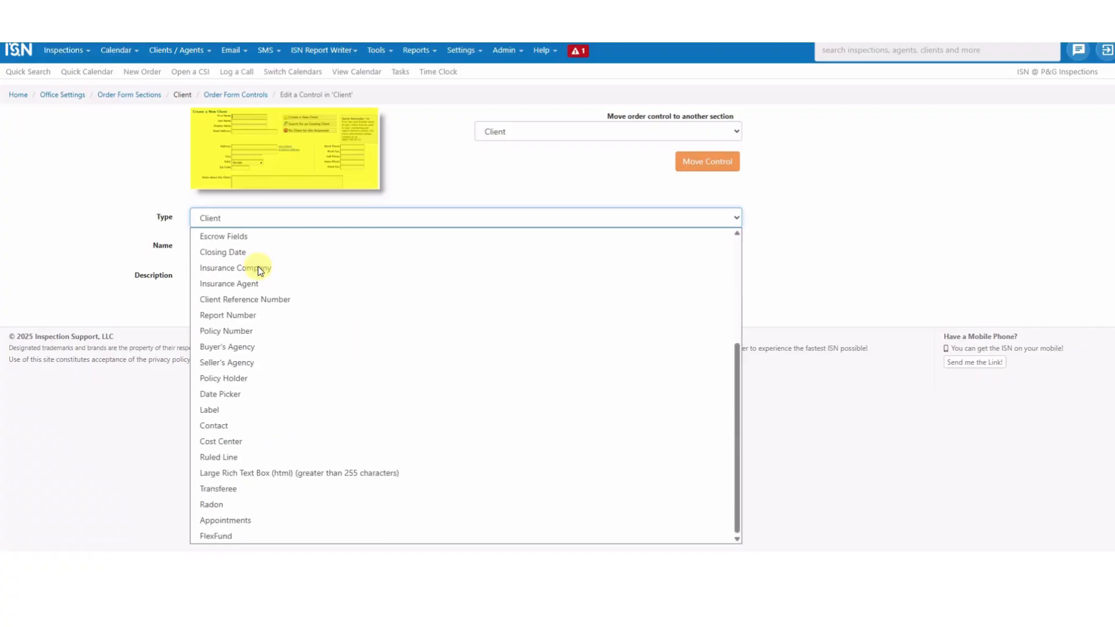
{"action": "scroll", "coordinate": [337, 267], "scroll_direction": "up", "scroll_amount": 3}
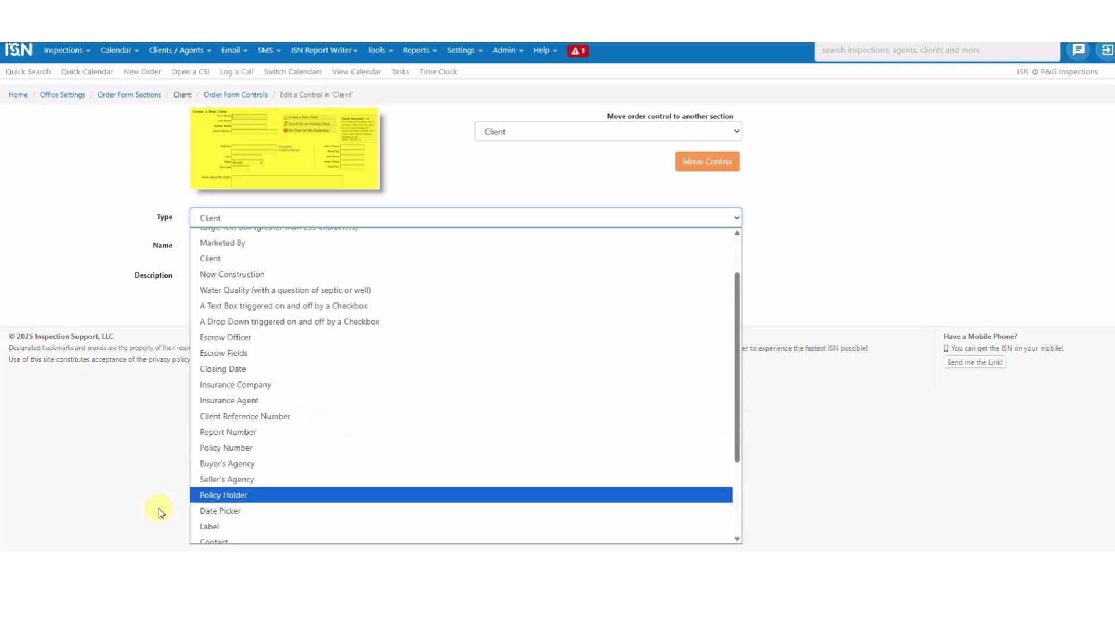
{"action": "left_click", "coordinate": [105, 511]}
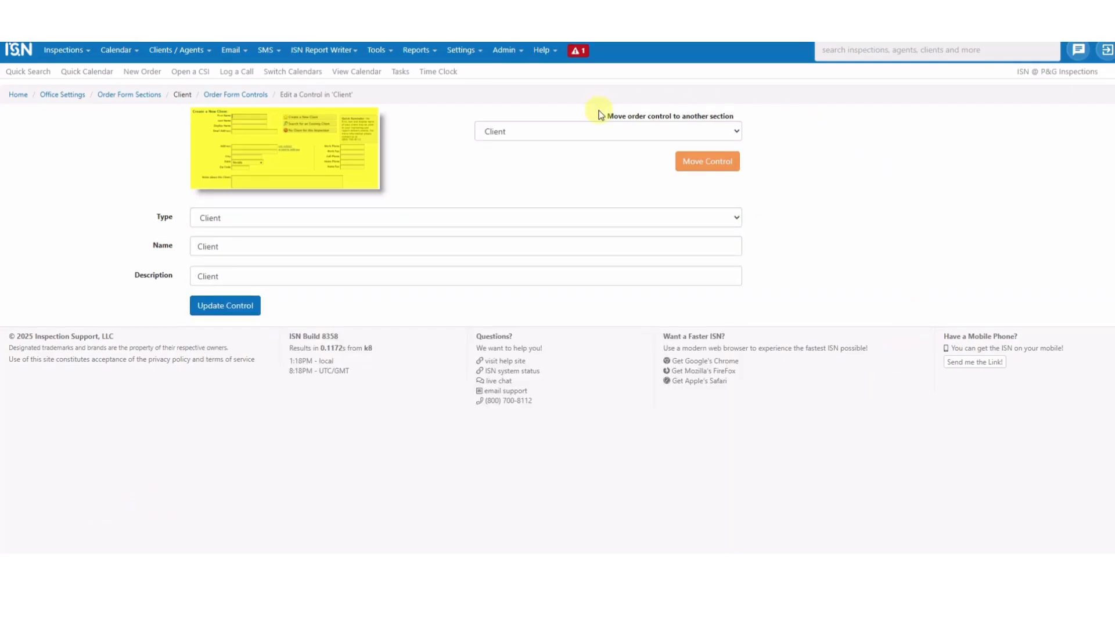
Step: Try Property Info as the section to move the Client control to, and return to the Client section's controls without applying the move
{"action": "left_click_drag", "start_coordinate": [604, 115], "coordinate": [731, 118]}
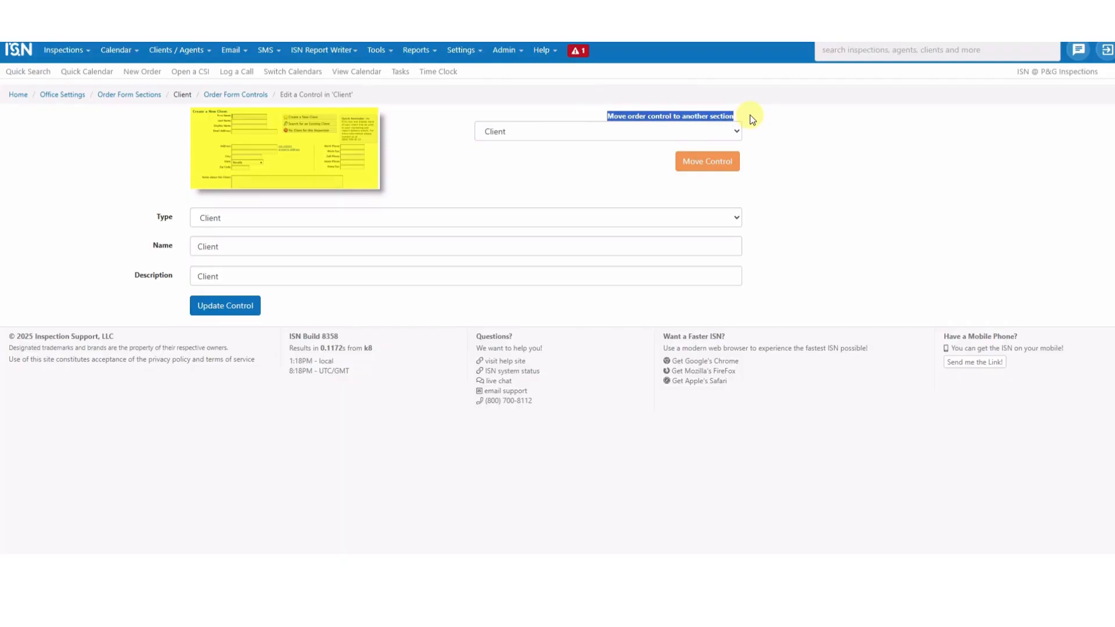
{"action": "left_click", "coordinate": [753, 118]}
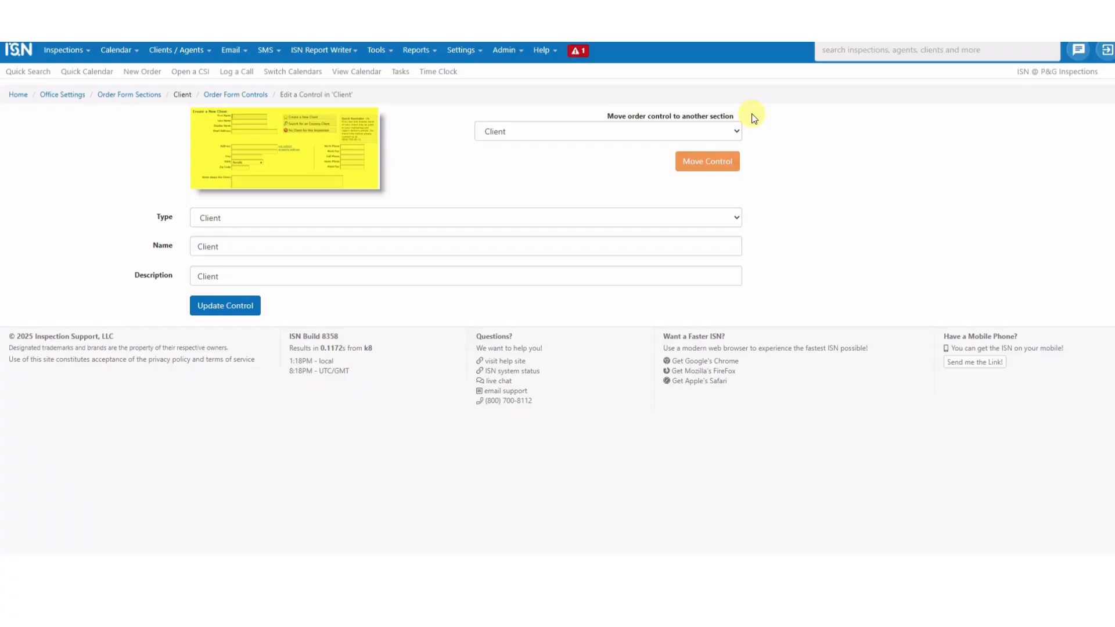
{"action": "left_click", "coordinate": [726, 134]}
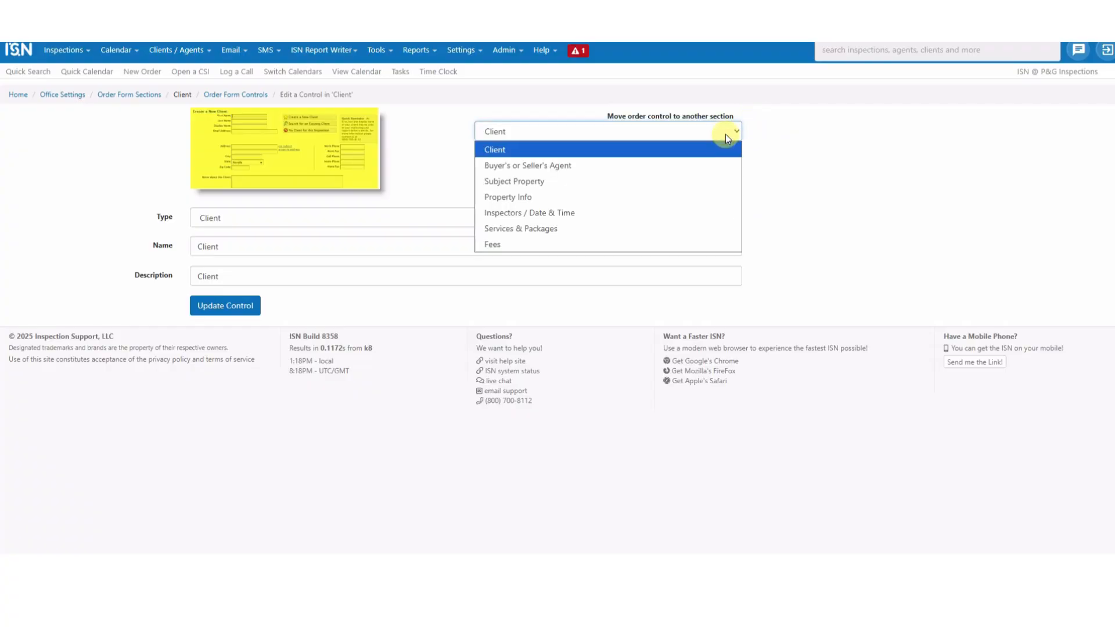
{"action": "left_click", "coordinate": [537, 198]}
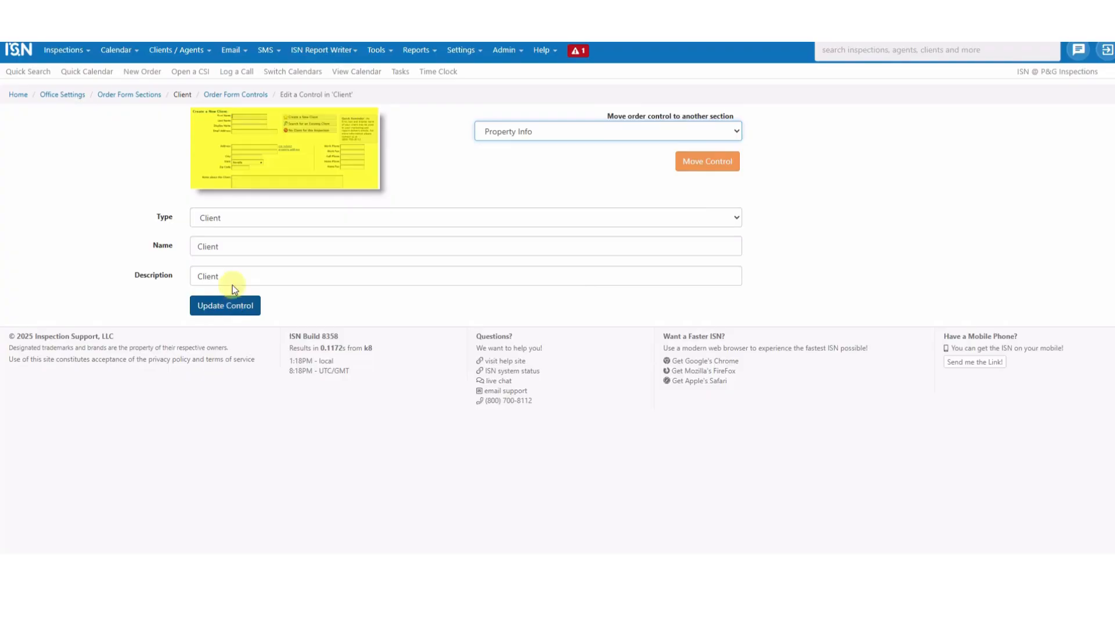
{"action": "left_click", "coordinate": [232, 95]}
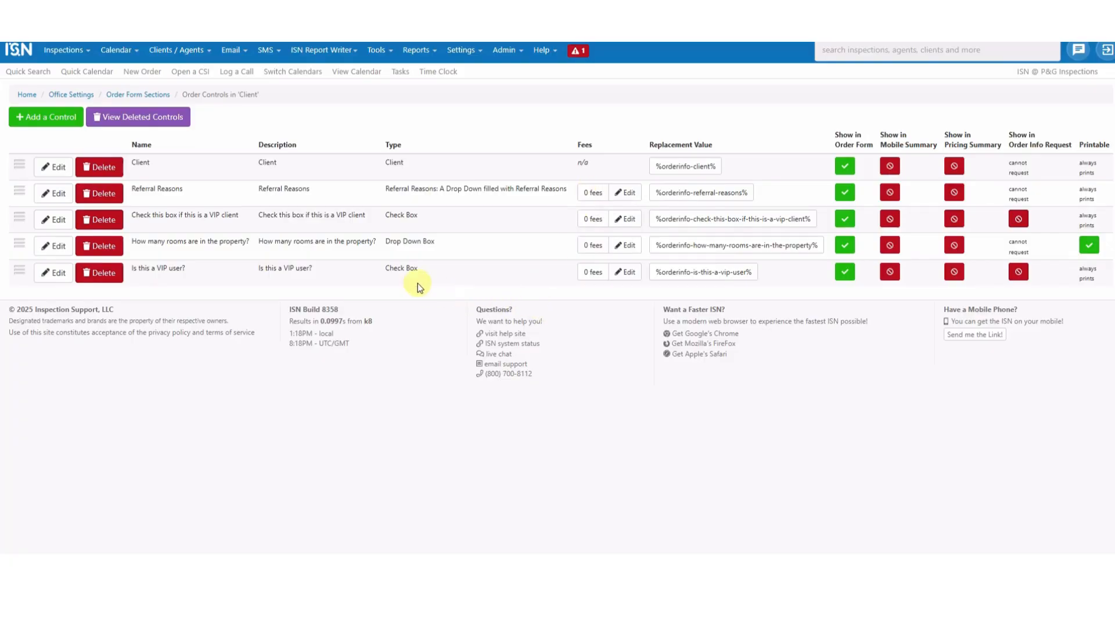
Step: Compare the types of the "How many rooms are in the property?" and "Is this a VIP user?" controls
{"action": "triple_click", "coordinate": [393, 241]}
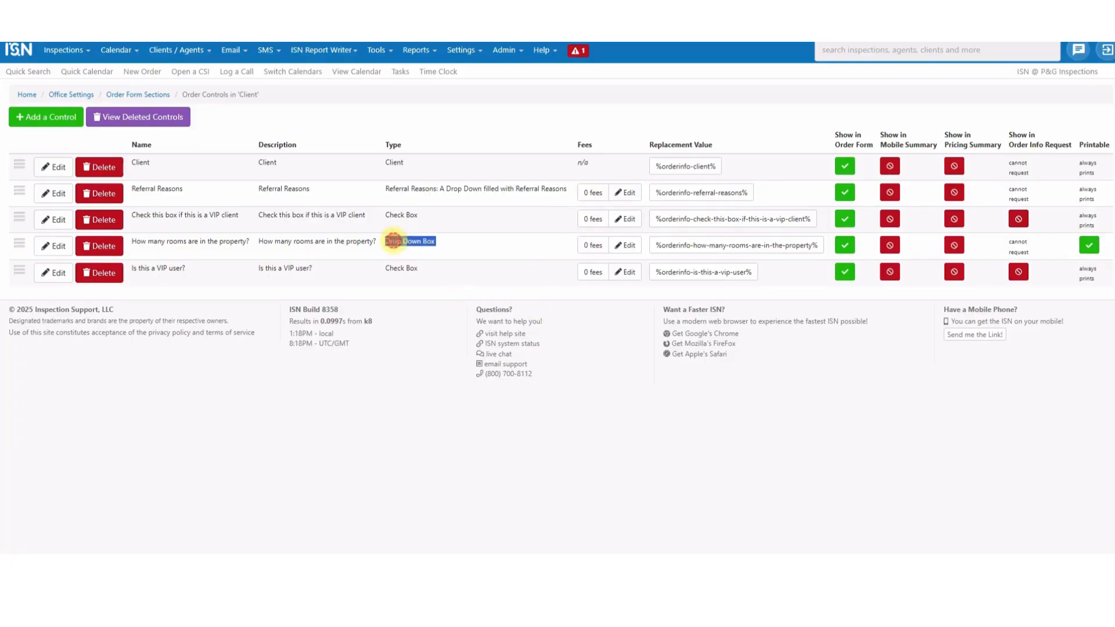
{"action": "triple_click", "coordinate": [394, 267]}
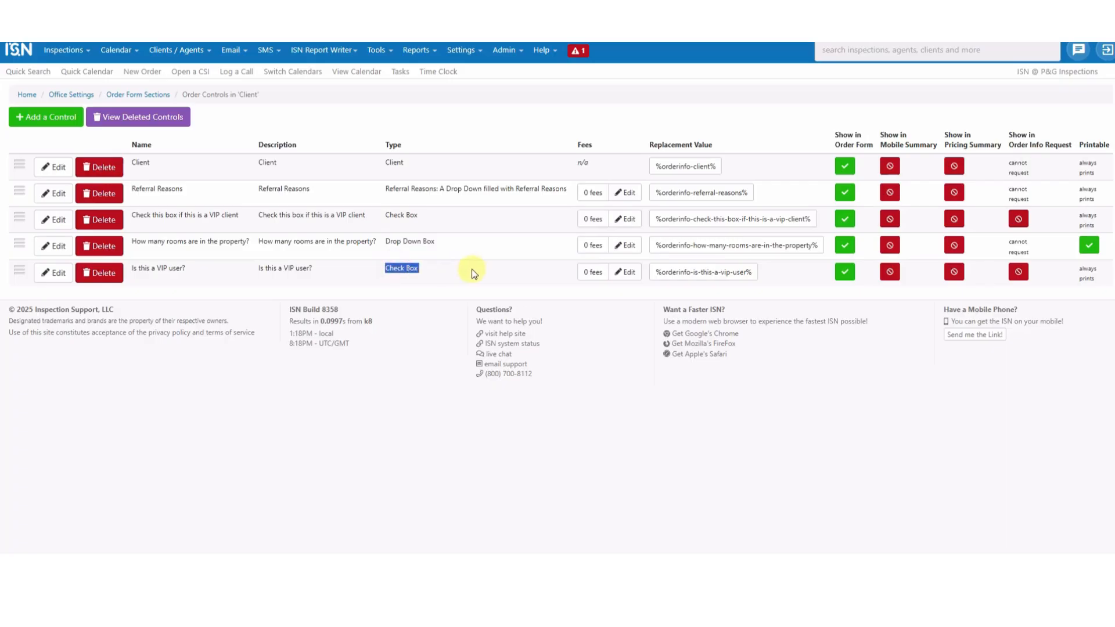
{"action": "left_click", "coordinate": [548, 293]}
Step: Add three fee amounts to the "How many rooms are in the property?" control, assigned to dropdown options 1, 2 and 3
{"action": "left_click", "coordinate": [628, 250]}
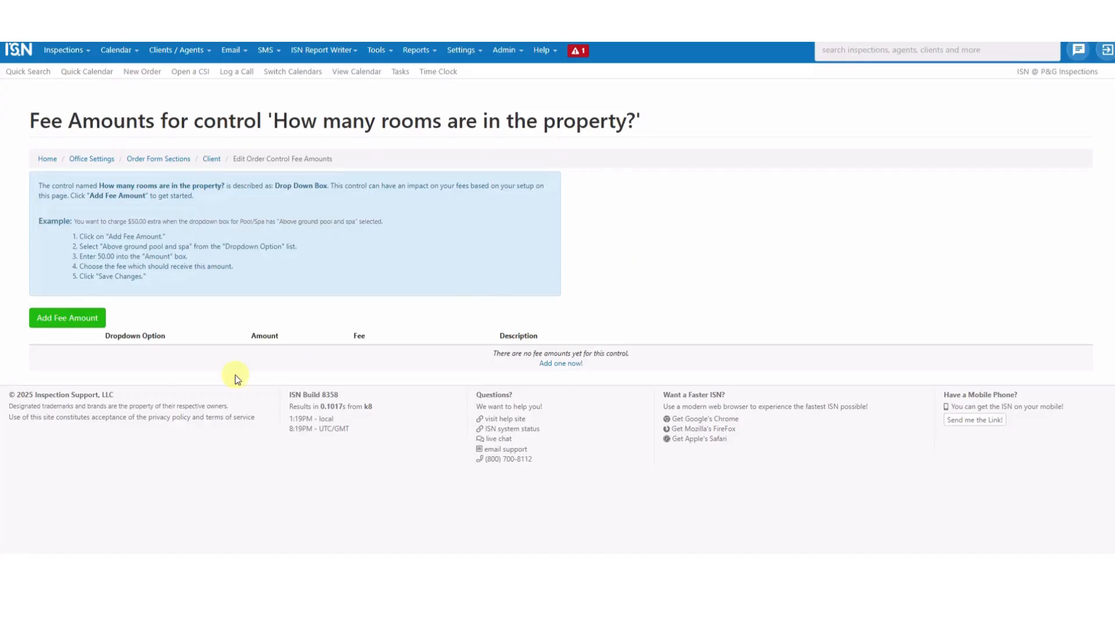
{"action": "left_click", "coordinate": [88, 325]}
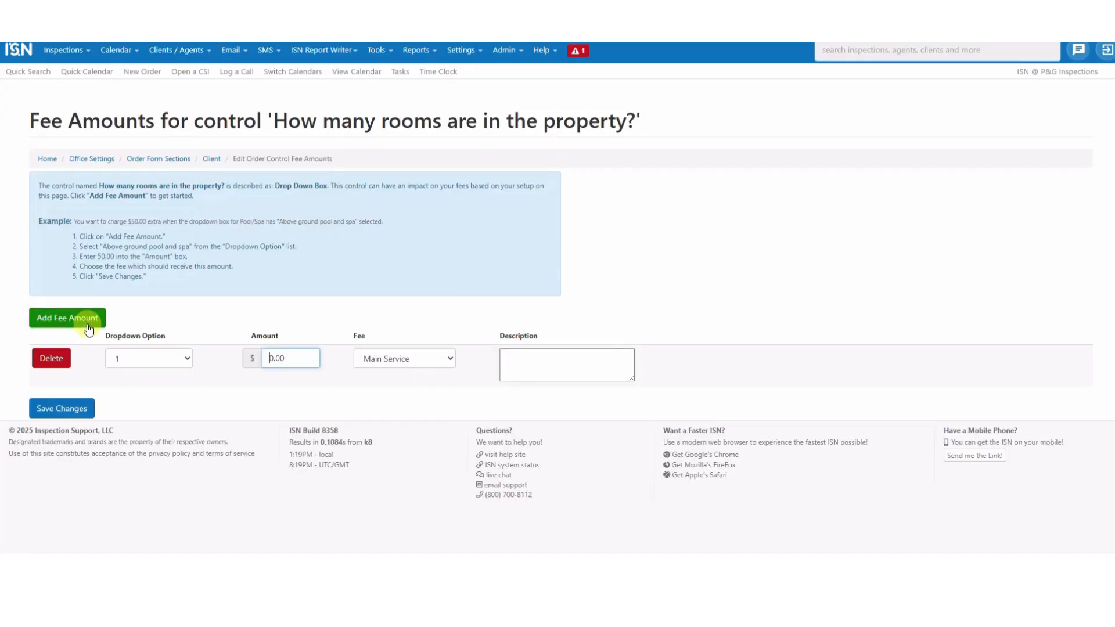
{"action": "left_click", "coordinate": [161, 355]}
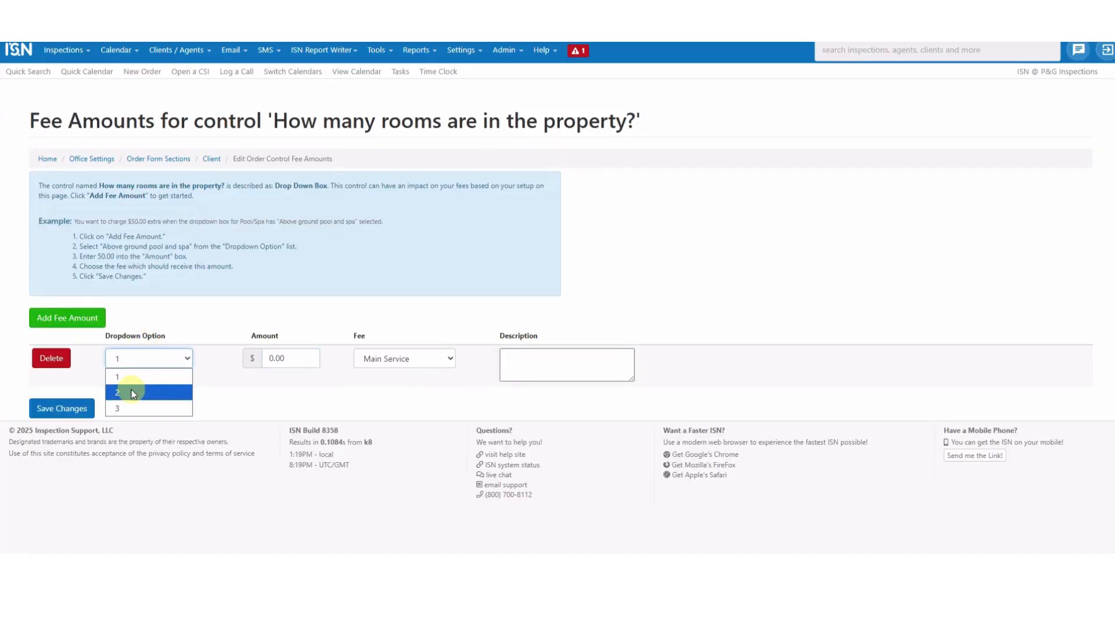
{"action": "left_click", "coordinate": [138, 452]}
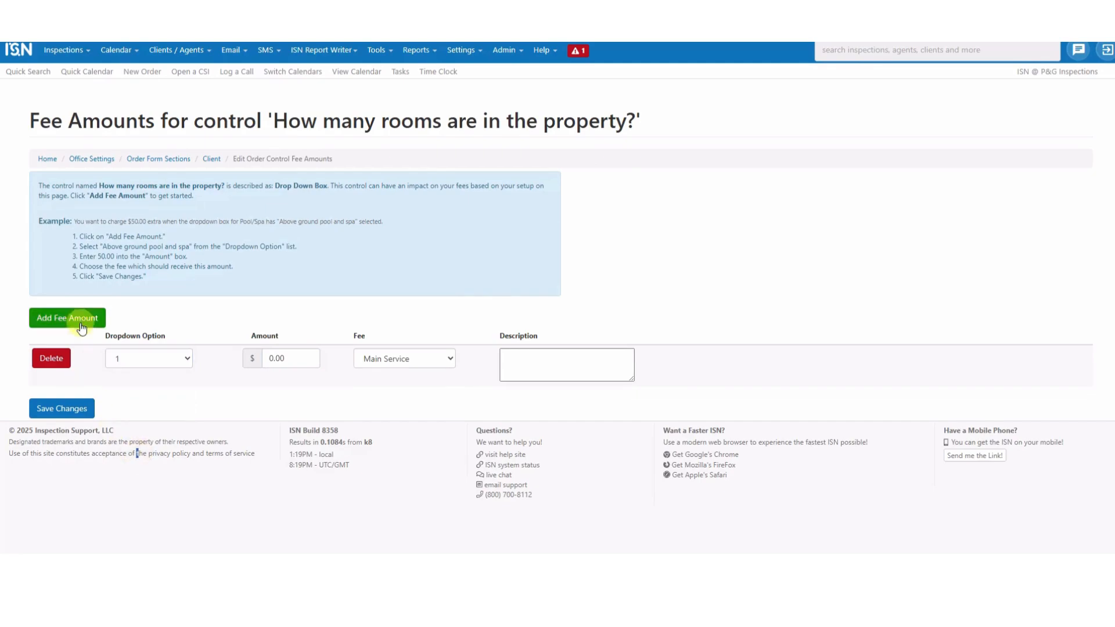
{"action": "left_click", "coordinate": [81, 327]}
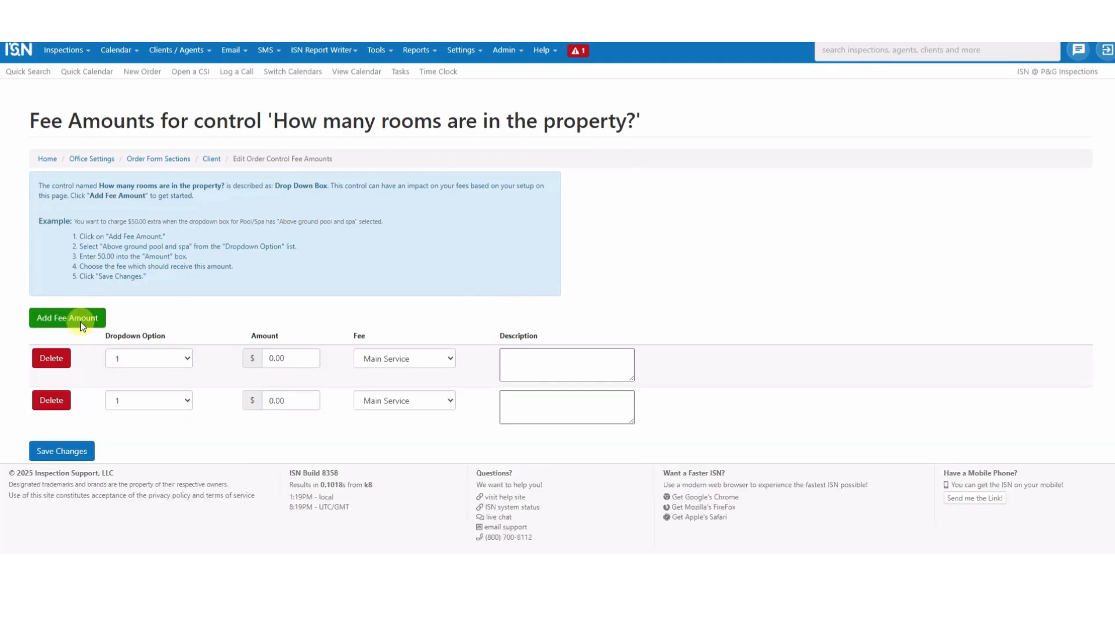
{"action": "left_click", "coordinate": [82, 322]}
{"action": "left_click", "coordinate": [139, 400]}
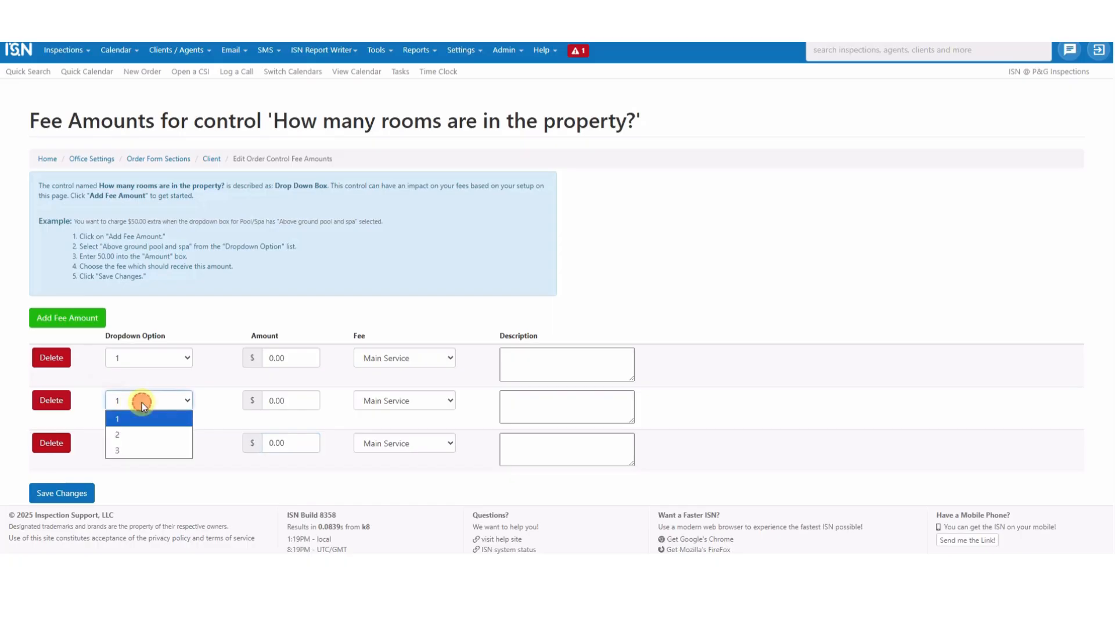
{"action": "left_click", "coordinate": [133, 435]}
{"action": "left_click", "coordinate": [137, 443]}
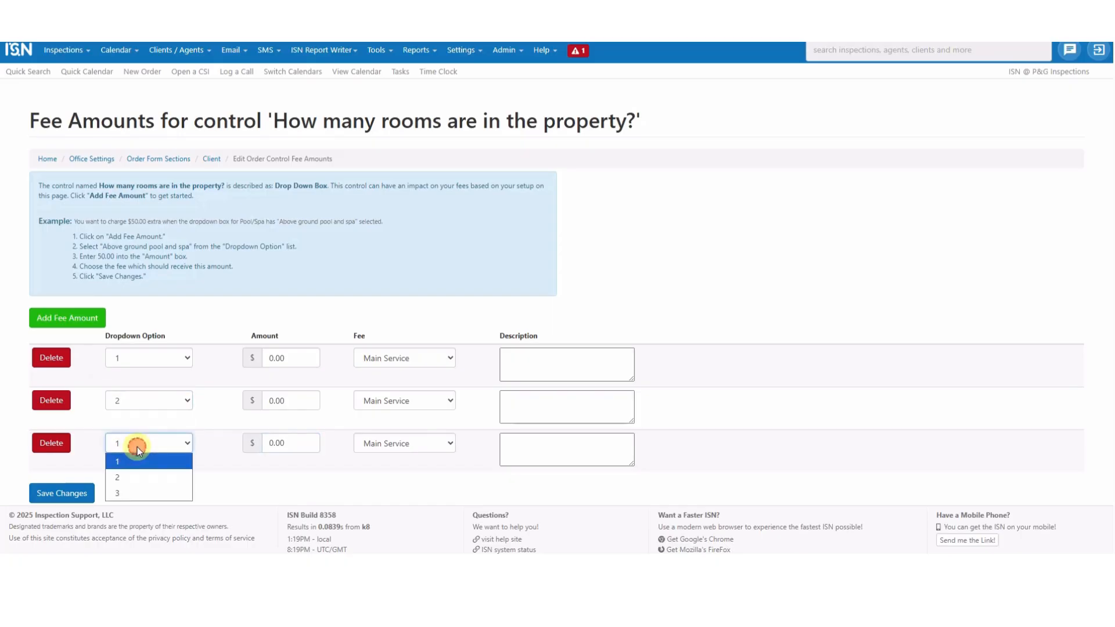
{"action": "left_click", "coordinate": [138, 492]}
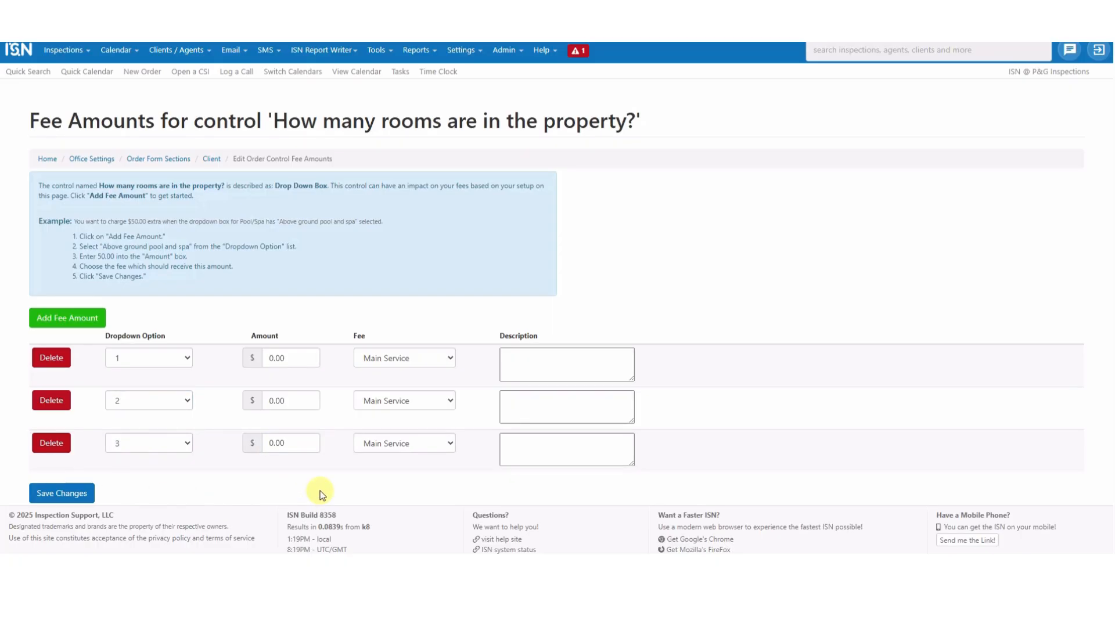
Step: Set the fee amounts to $20 for option 1, $50 for option 2 and $100 for option 3
{"action": "left_click_drag", "start_coordinate": [294, 358], "coordinate": [257, 354]}
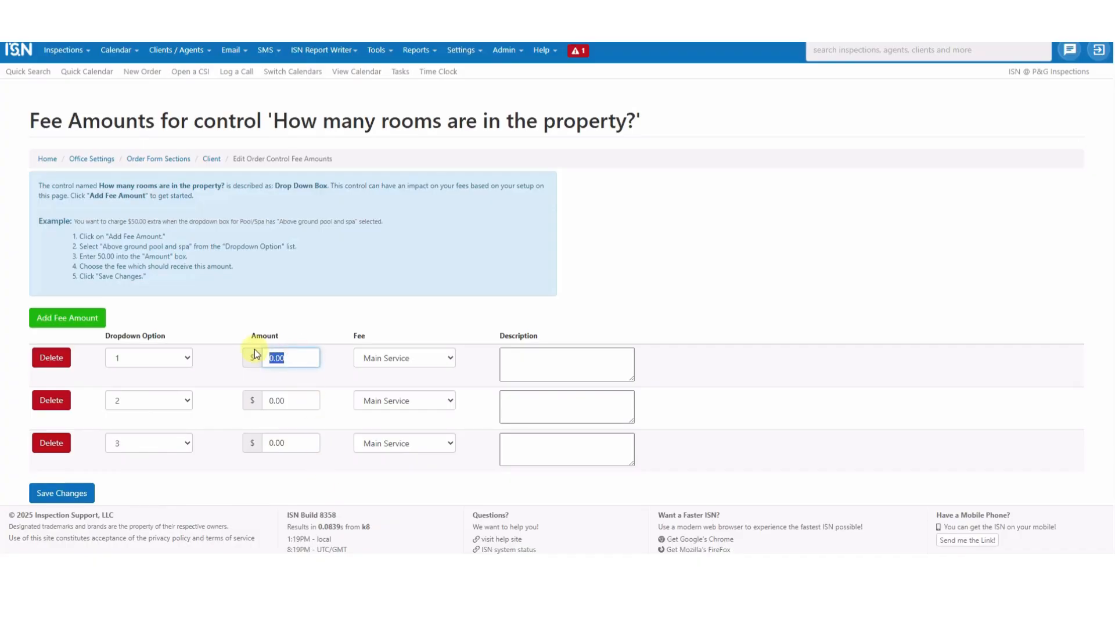
{"action": "left_click_drag", "start_coordinate": [295, 400], "coordinate": [258, 401]}
{"action": "type", "text": "50"}
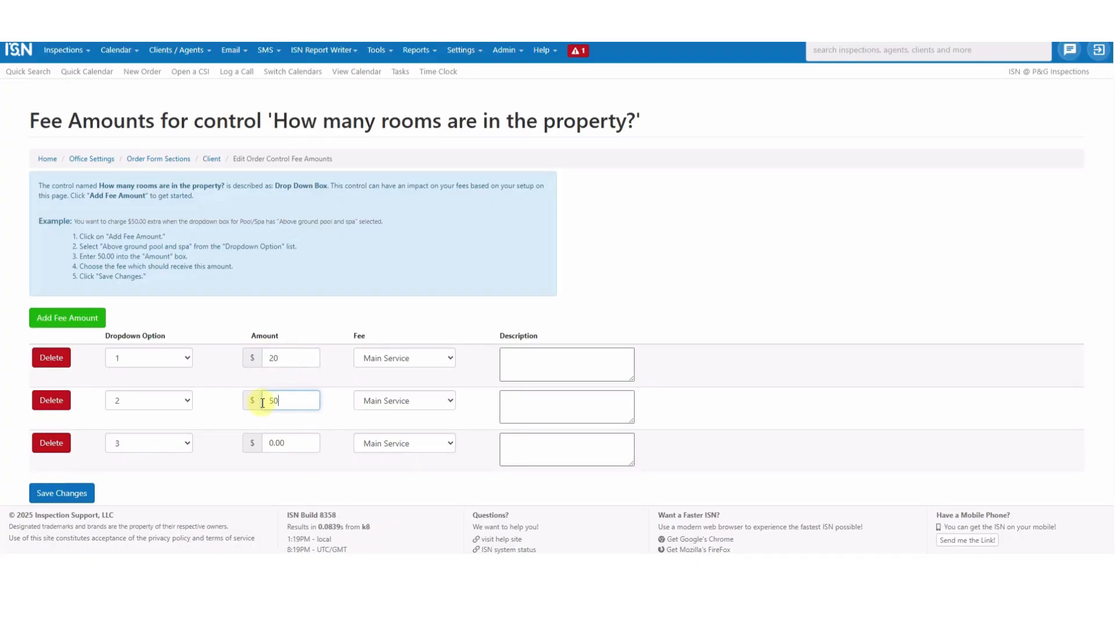
{"action": "left_click_drag", "start_coordinate": [295, 443], "coordinate": [261, 444]}
{"action": "type", "text": "100"}
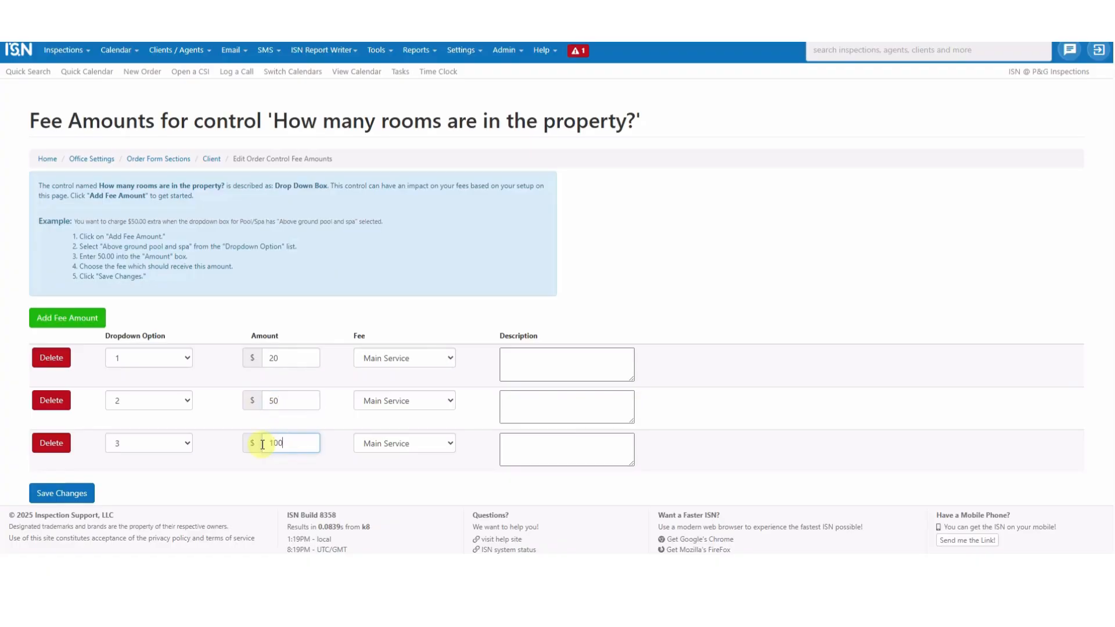
{"action": "left_click", "coordinate": [302, 486]}
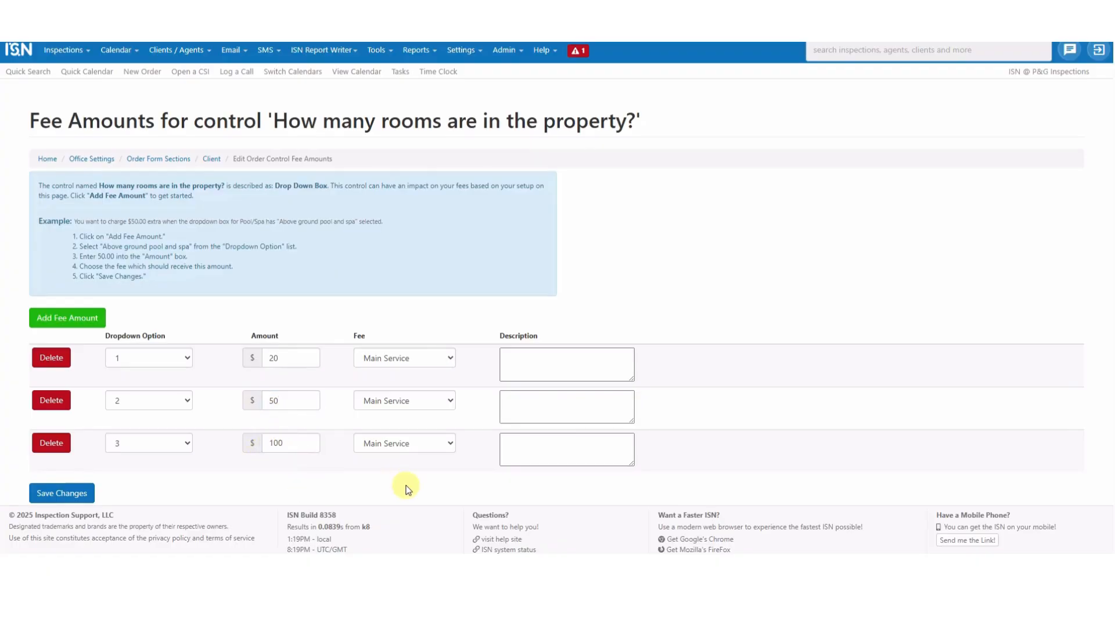
Step: Review the fees that option 1's amount can be applied to, and the Description fields of all three rows
{"action": "left_click", "coordinate": [449, 358]}
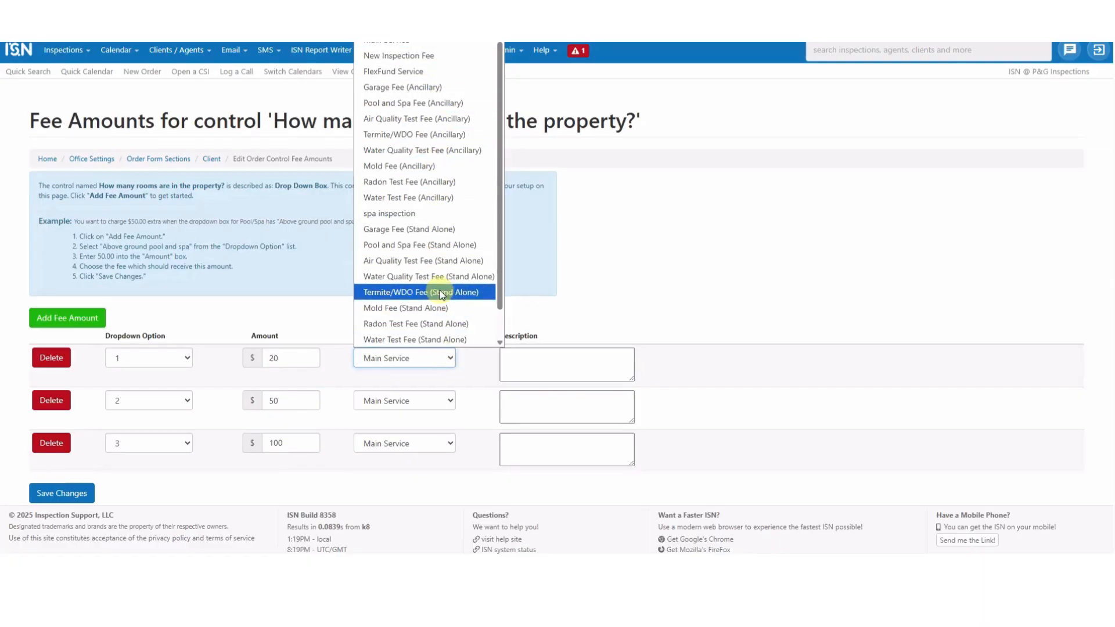
{"action": "left_click", "coordinate": [549, 301]}
{"action": "left_click", "coordinate": [532, 351]}
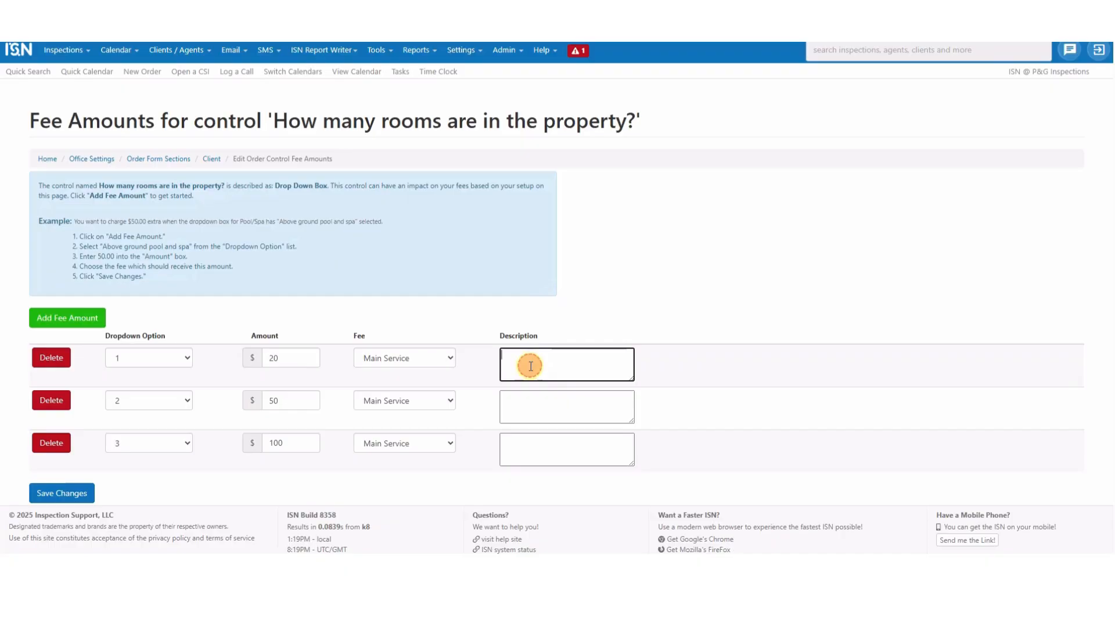
{"action": "left_click", "coordinate": [526, 414]}
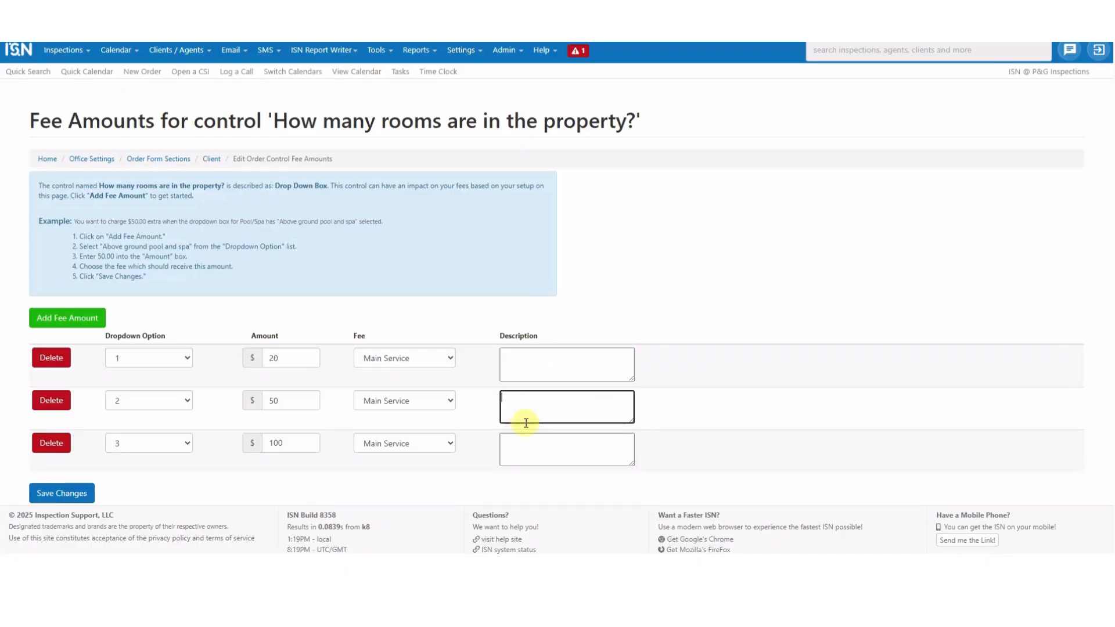
{"action": "left_click", "coordinate": [528, 450]}
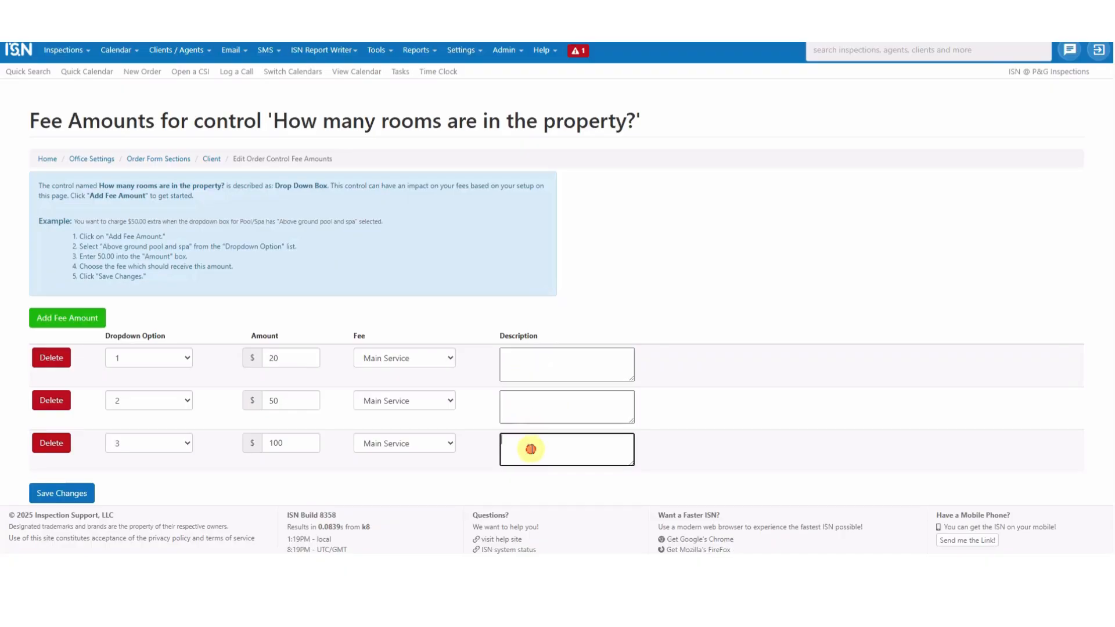
{"action": "left_click", "coordinate": [182, 515]}
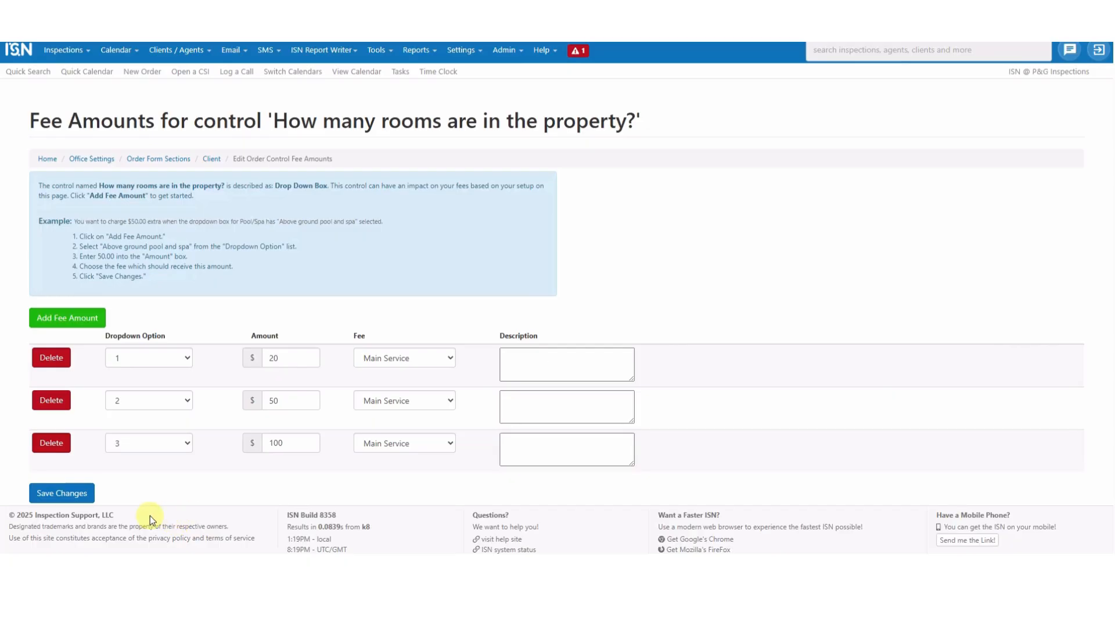
Step: Save the fee amounts and return to the Client section's controls to check the type of "Is this a VIP user?"
{"action": "left_click", "coordinate": [69, 493]}
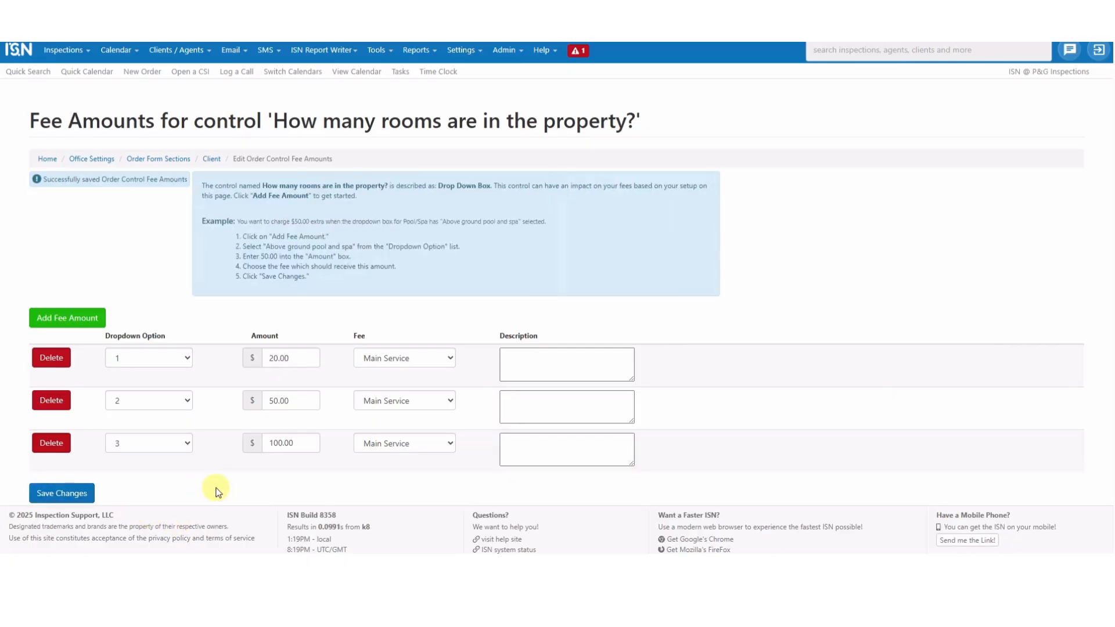
{"action": "left_click", "coordinate": [216, 159]}
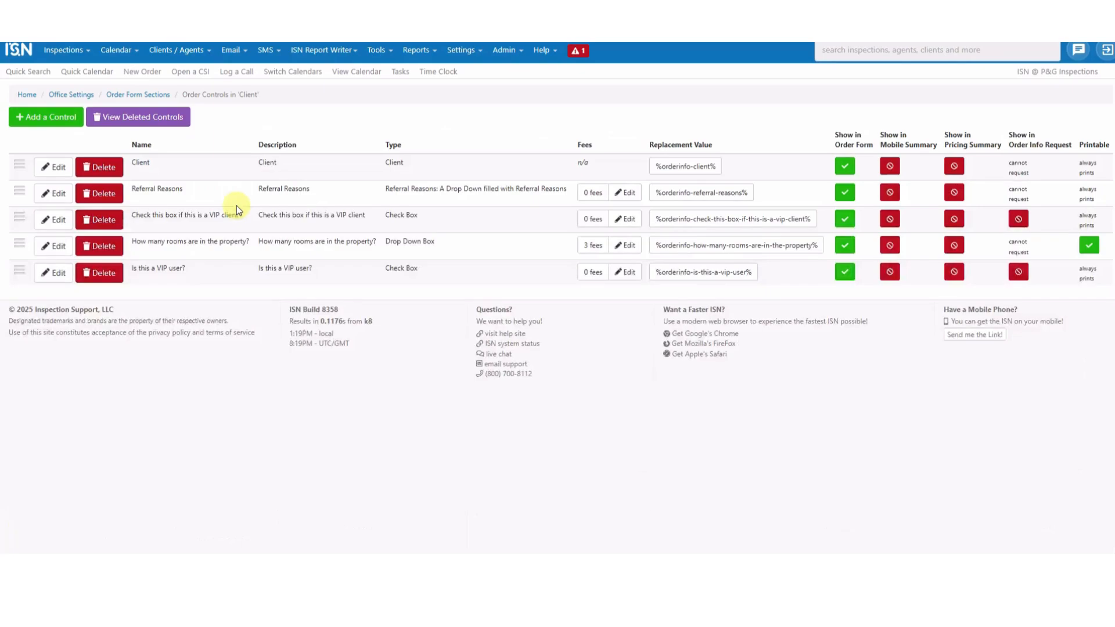
{"action": "triple_click", "coordinate": [400, 268]}
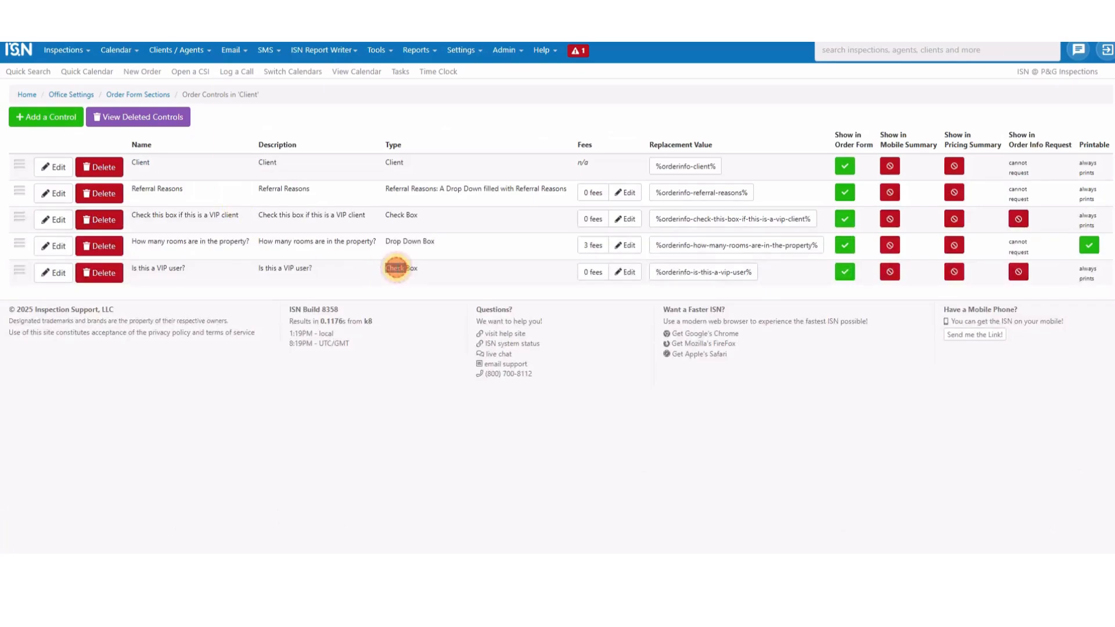
Step: Add two fee amounts to the "Is this a VIP user?" control, one for Not checked and one for Checked
{"action": "left_click", "coordinate": [627, 273]}
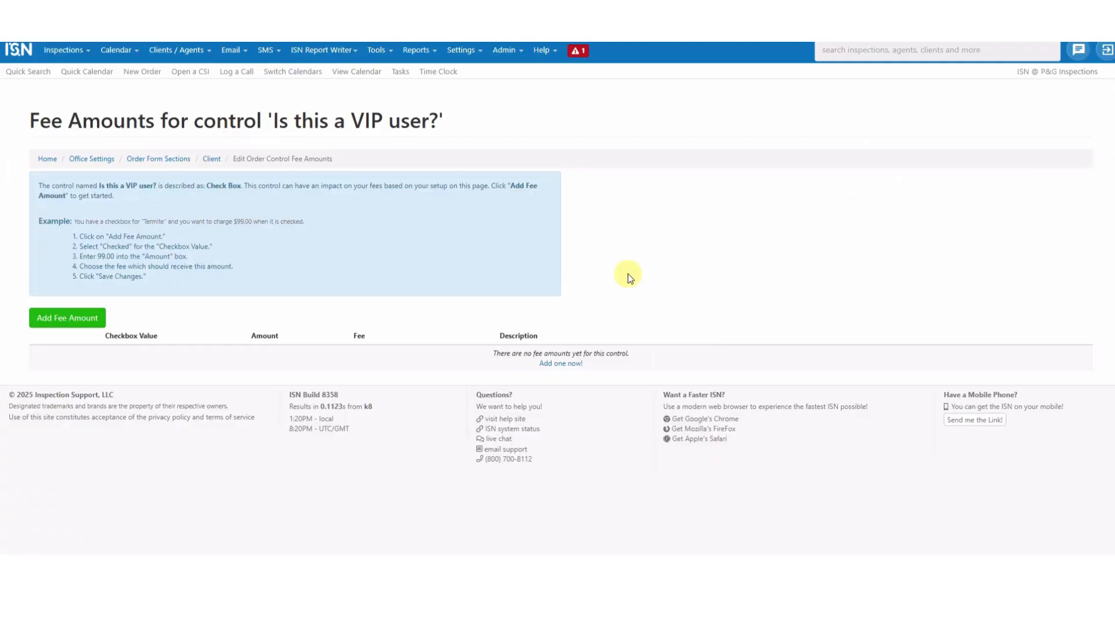
{"action": "left_click", "coordinate": [78, 318]}
{"action": "left_click", "coordinate": [135, 359]}
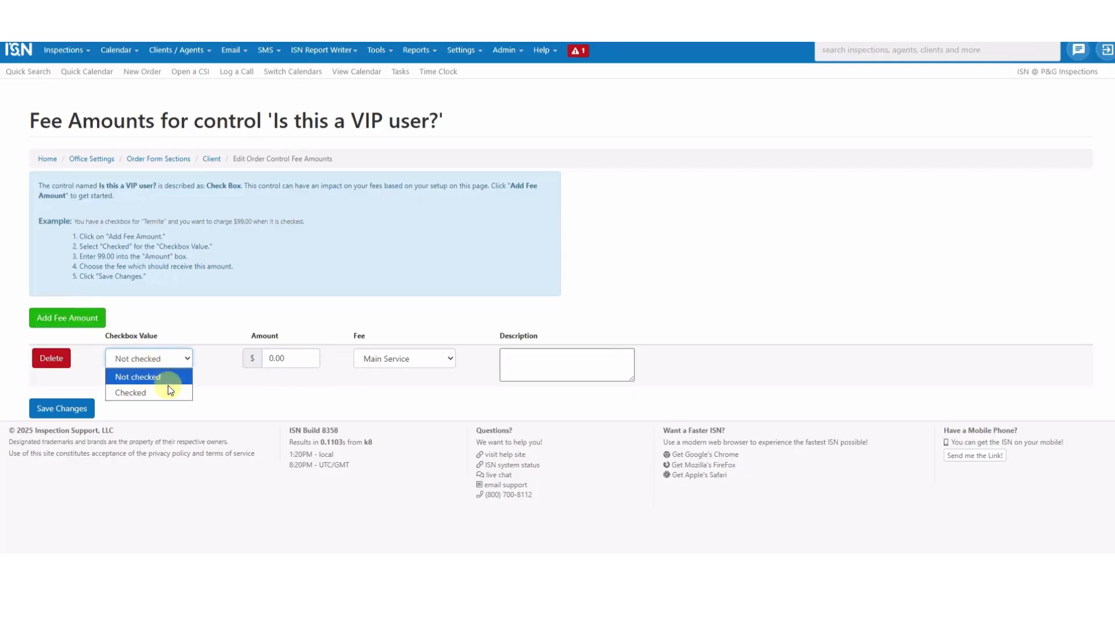
{"action": "left_click", "coordinate": [204, 383]}
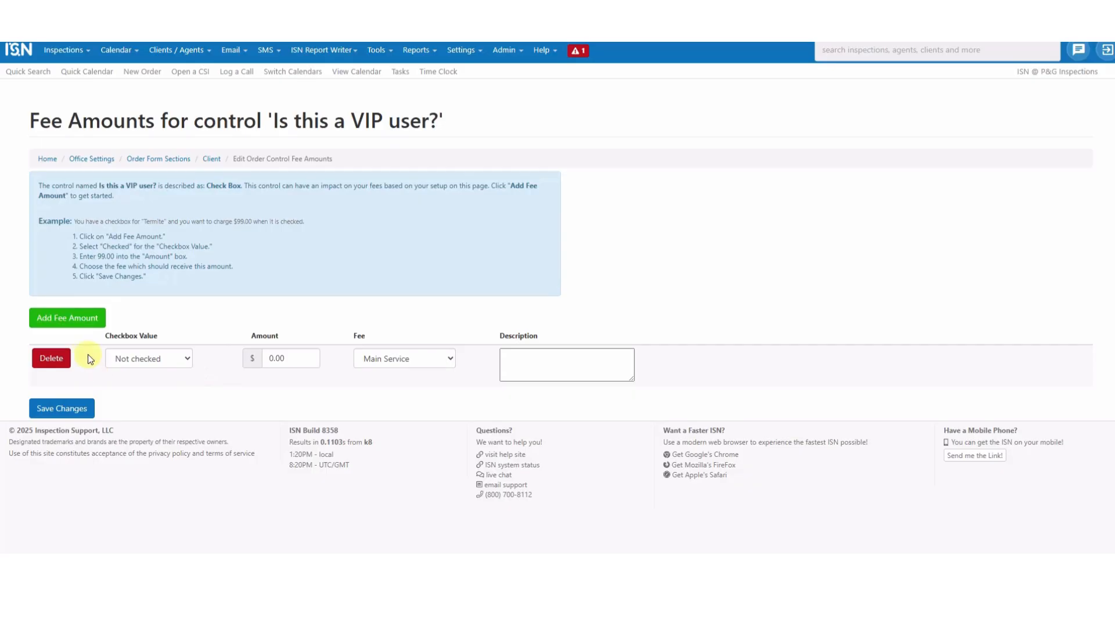
{"action": "left_click", "coordinate": [82, 326]}
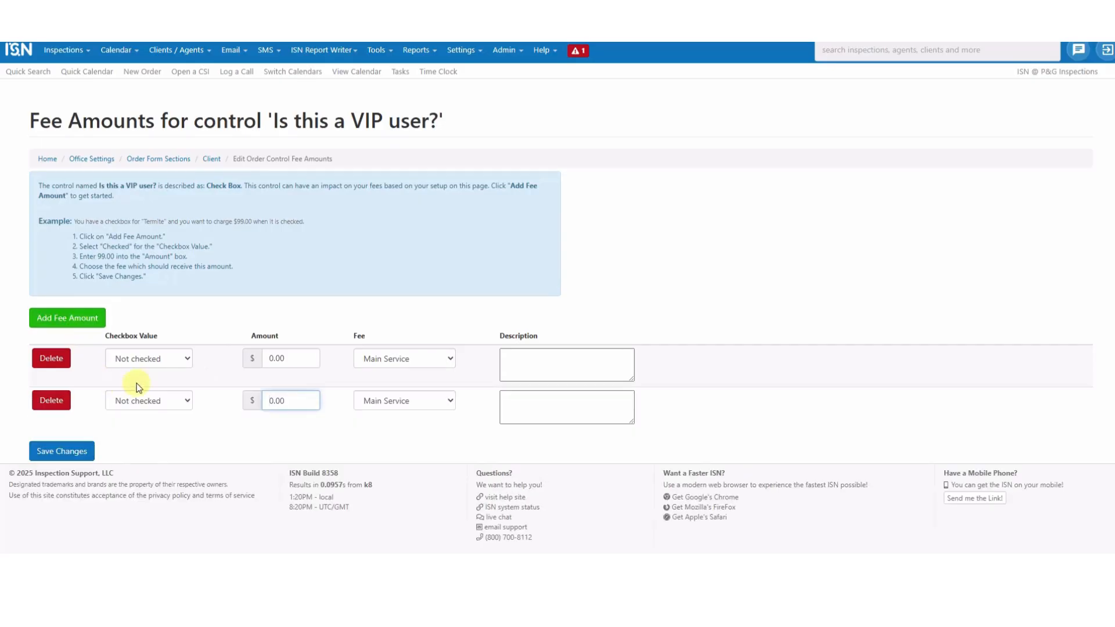
{"action": "left_click", "coordinate": [168, 401]}
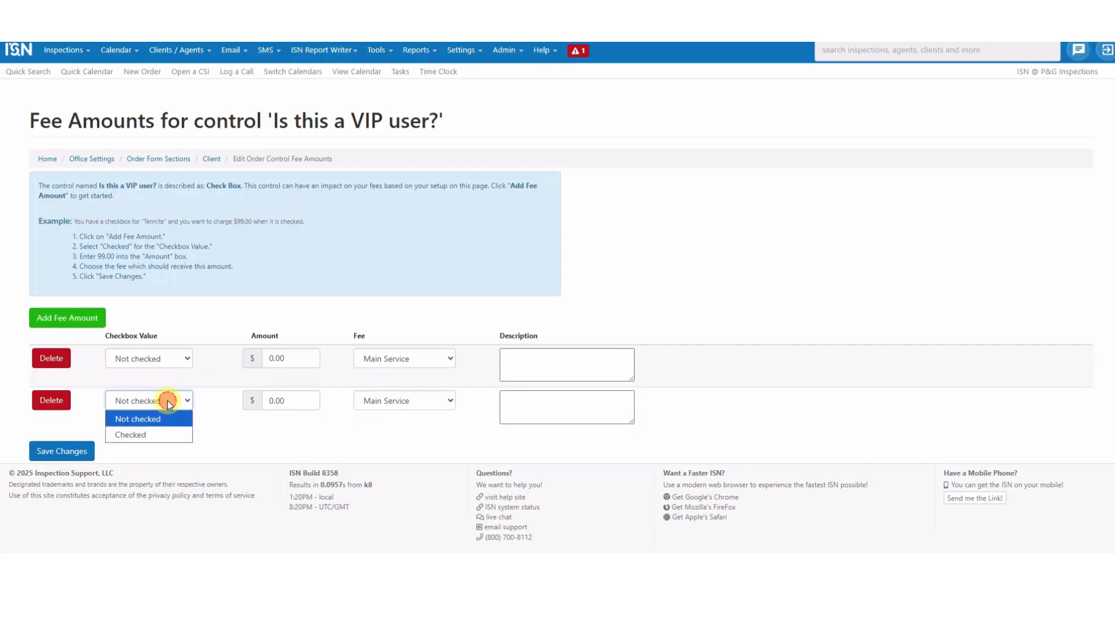
{"action": "left_click", "coordinate": [163, 436]}
Step: Set the amounts to $50 for Not checked and $100 for Checked, and view the fees available for the Not checked row
{"action": "double_click", "coordinate": [280, 358]}
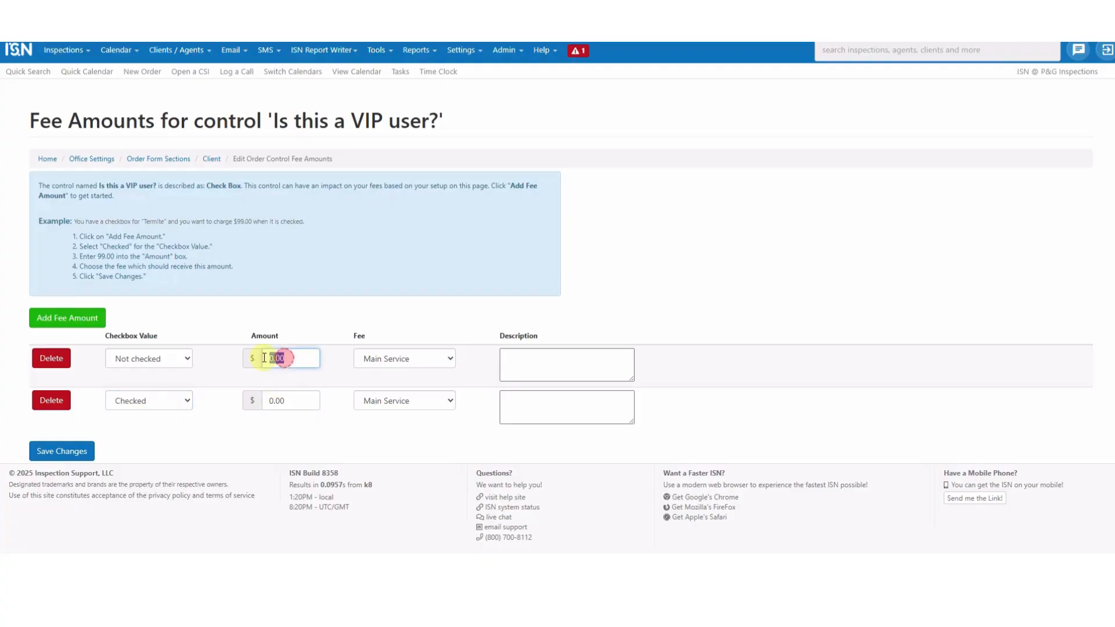
{"action": "type", "text": "50"}
{"action": "double_click", "coordinate": [259, 400]}
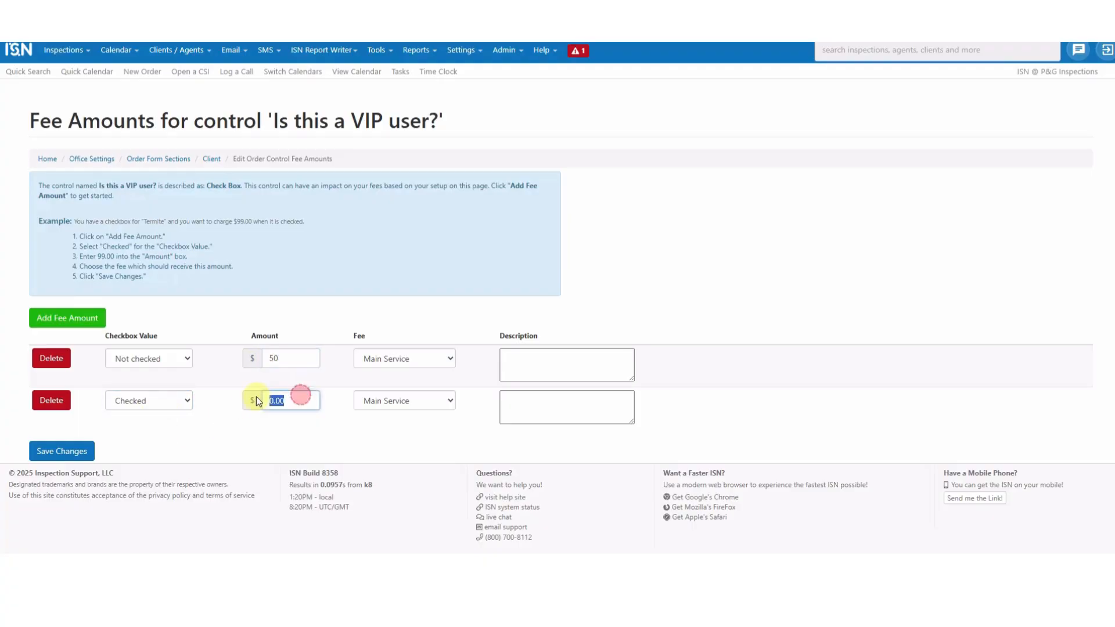
{"action": "type", "text": "100"}
{"action": "left_click", "coordinate": [299, 441]}
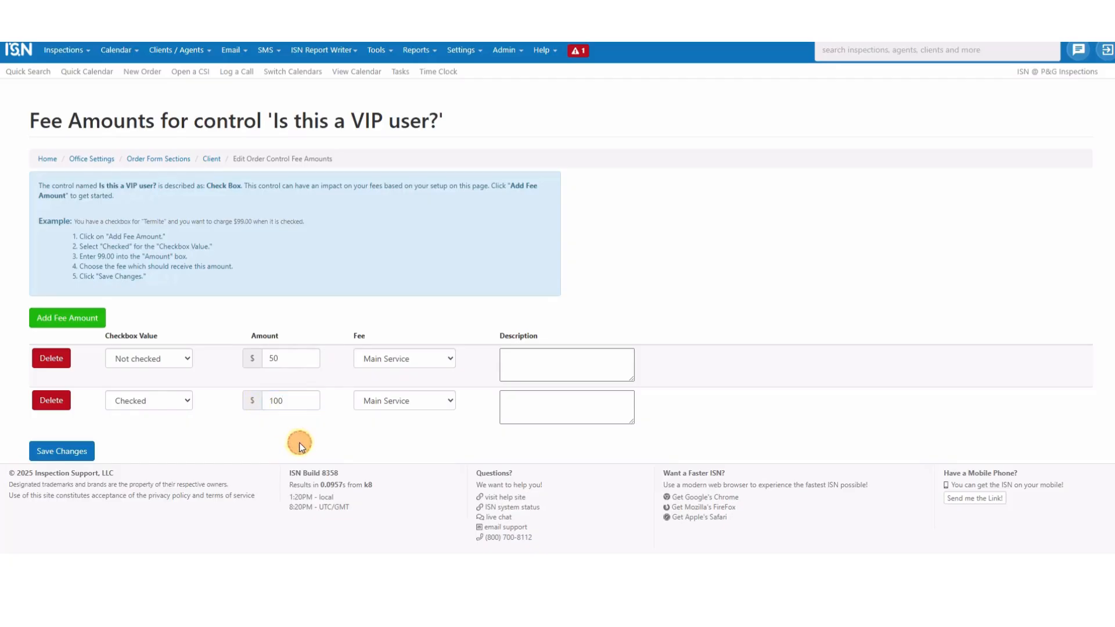
{"action": "left_click", "coordinate": [437, 358]}
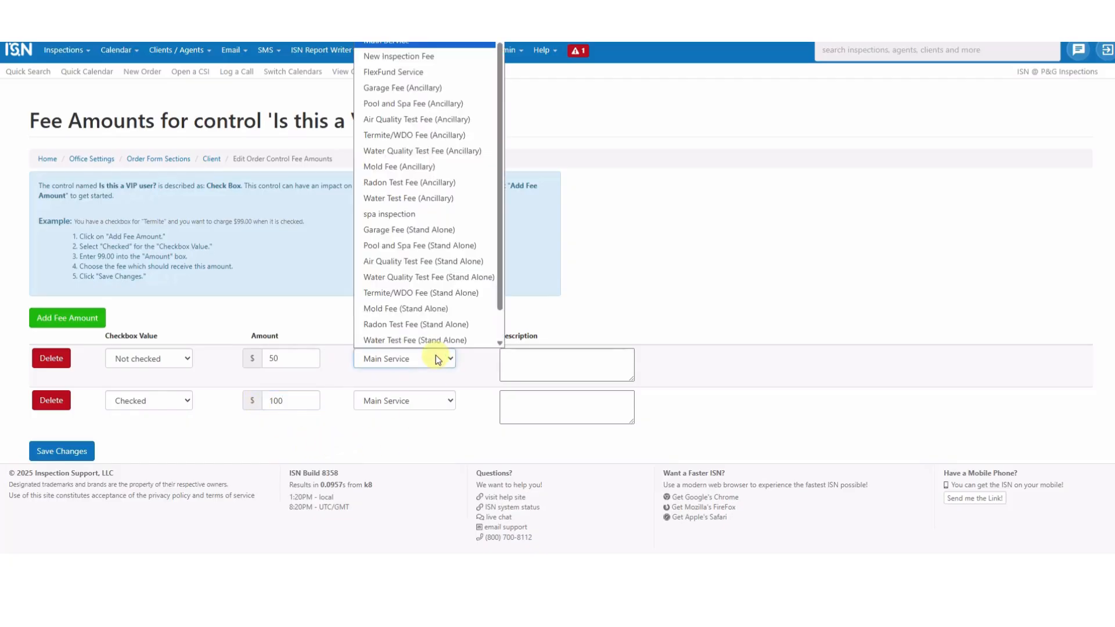
{"action": "left_click", "coordinate": [465, 419]}
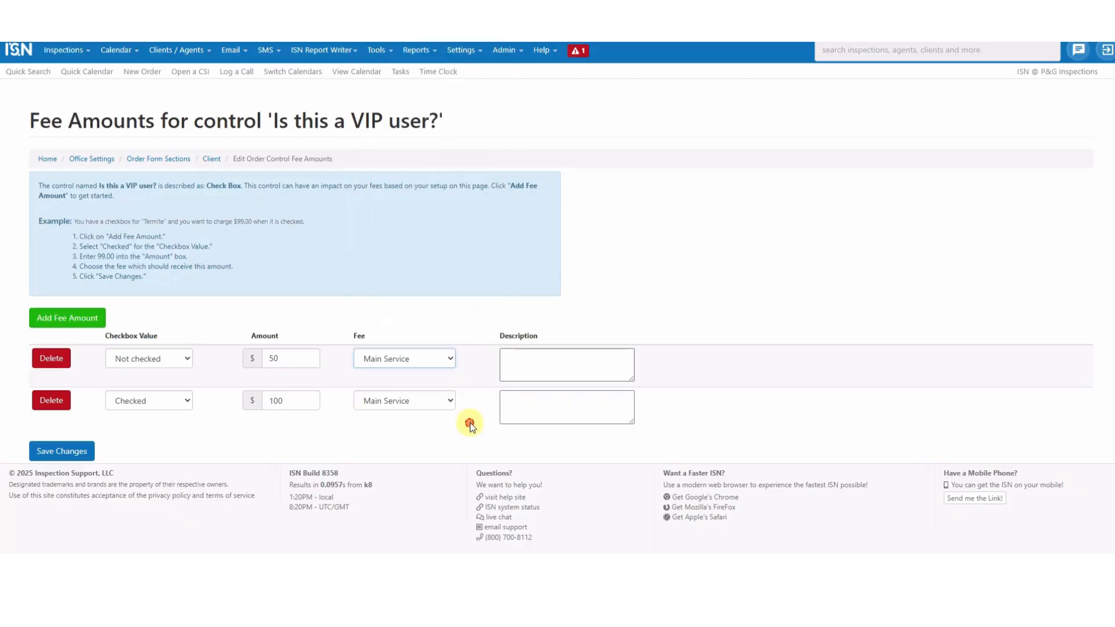
Step: Save the VIP control's fee amounts and return through the Client section's controls to the Order Form Sections list
{"action": "left_click", "coordinate": [61, 451]}
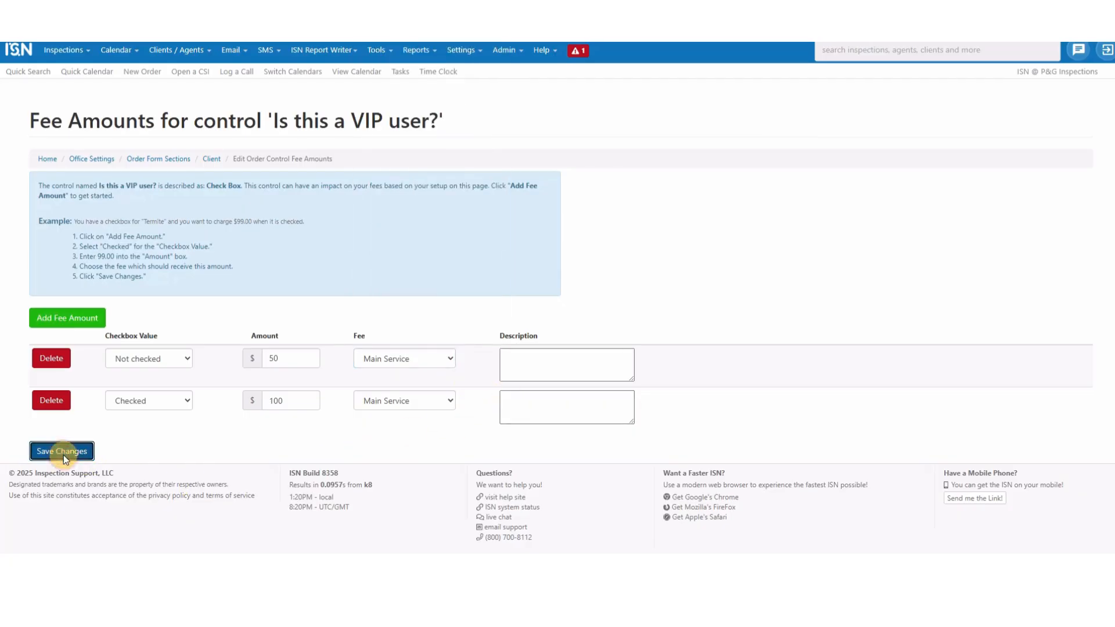
{"action": "left_click", "coordinate": [216, 161]}
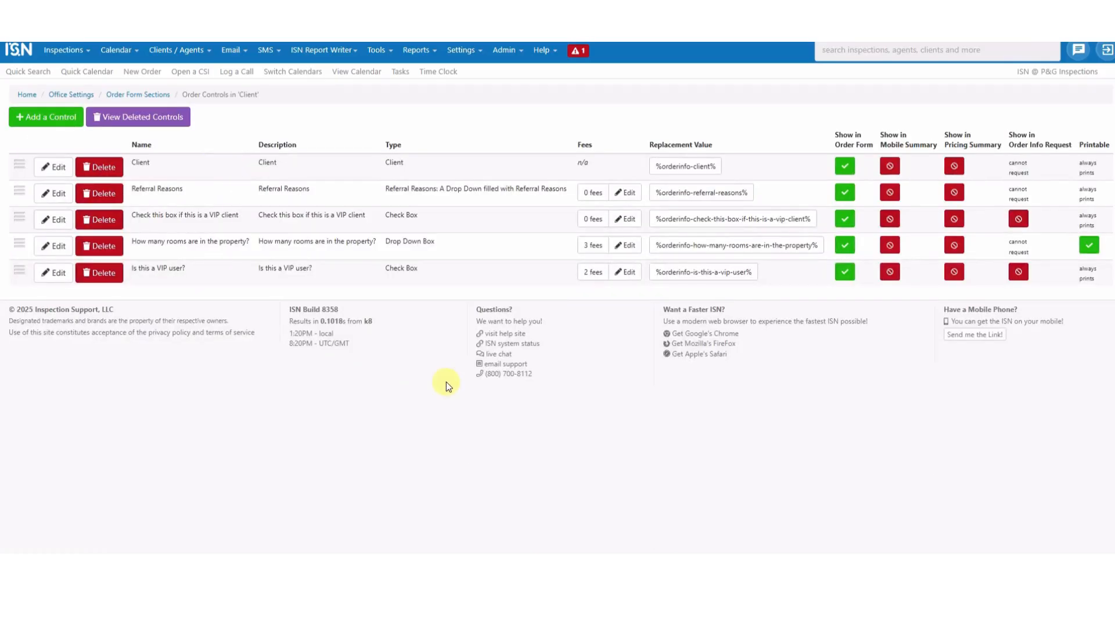
{"action": "left_click", "coordinate": [149, 96]}
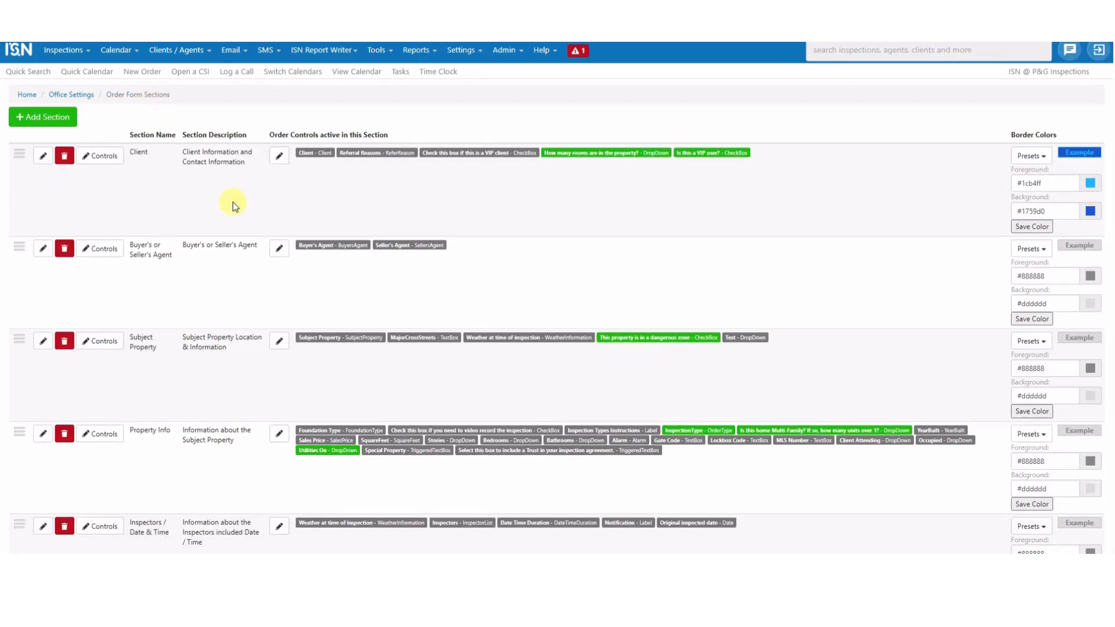